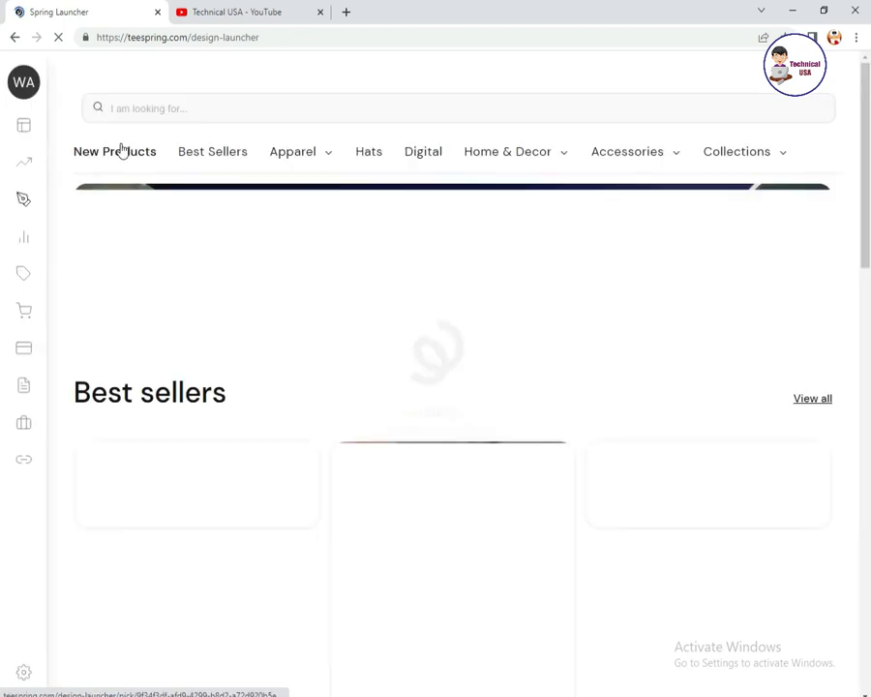
- Browse the product catalogue and start a design on the Comfort Tee from the best sellers
scroll(371, 244, "down", 1)
scroll(381, 259, "down", 5)
scroll(383, 269, "down", 4)
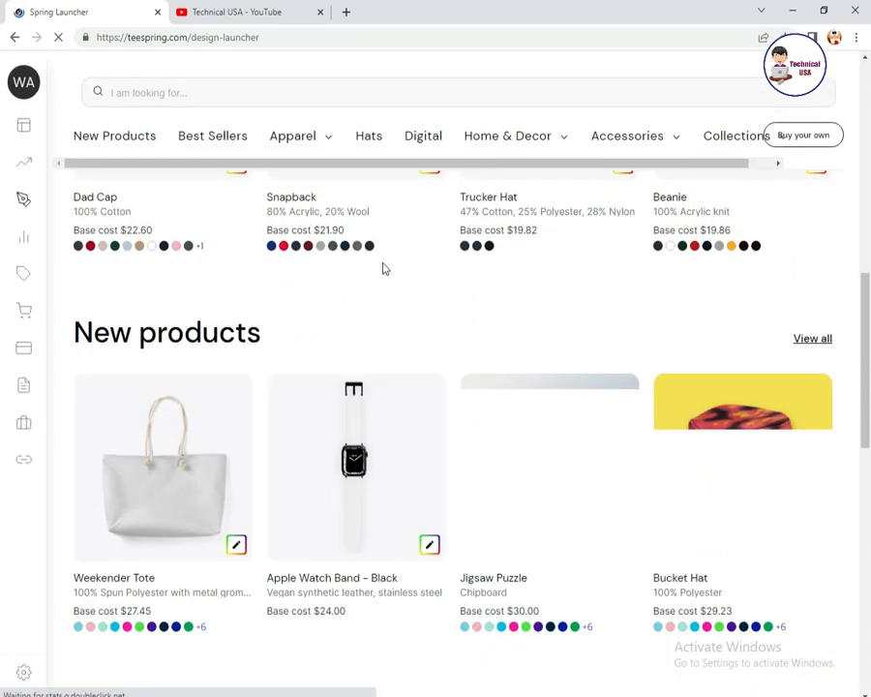
scroll(402, 237, "down", 7)
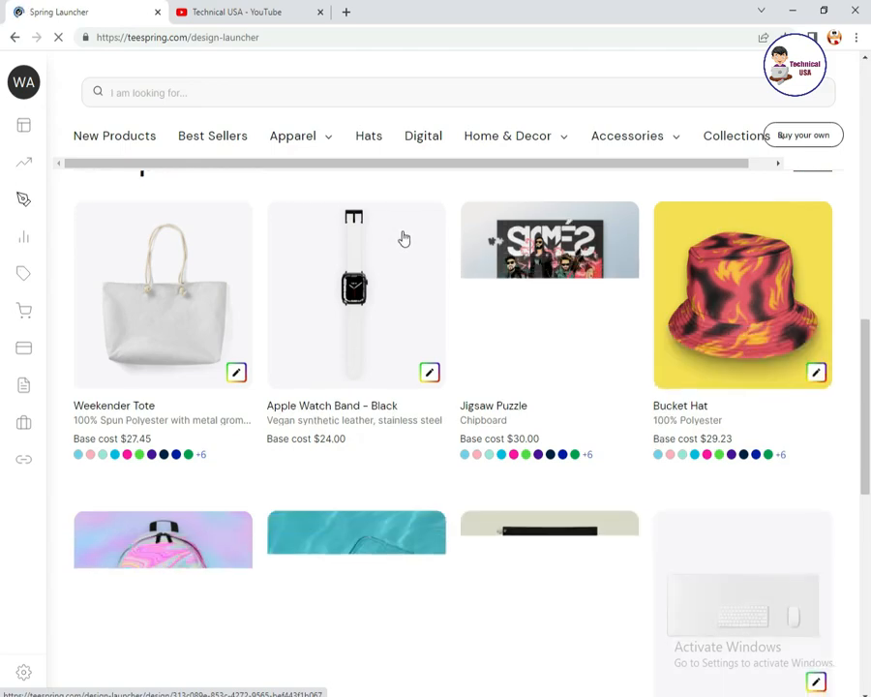
scroll(404, 243, "down", 2)
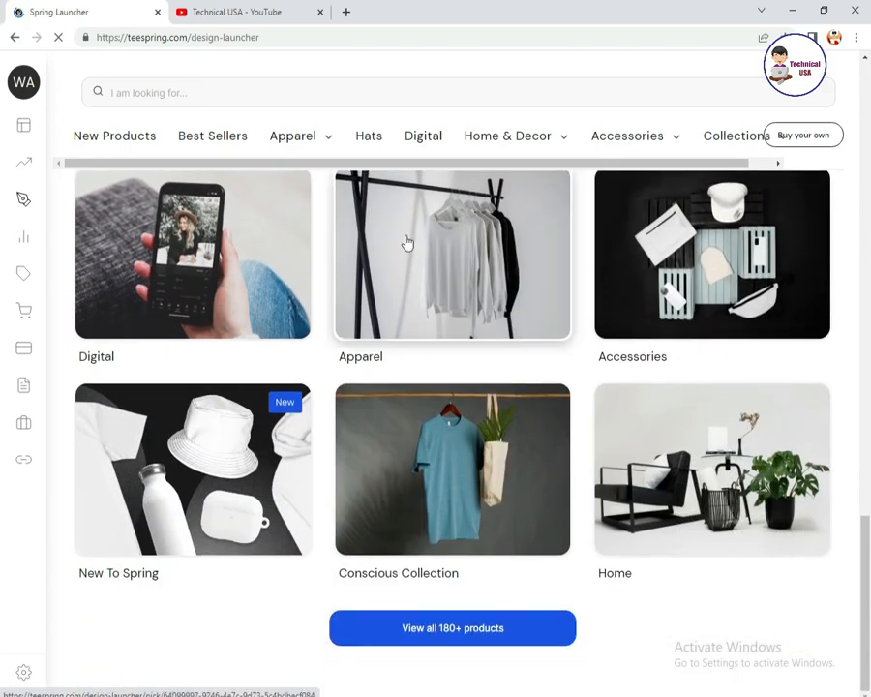
scroll(6, 383, "up", 10)
scroll(646, 377, "up", 2)
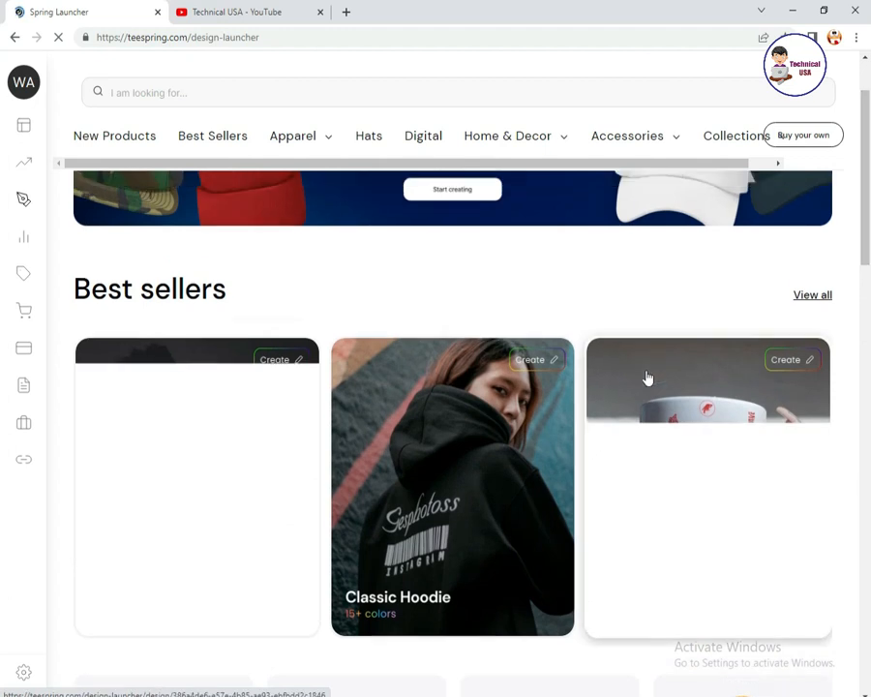
left_click(293, 289)
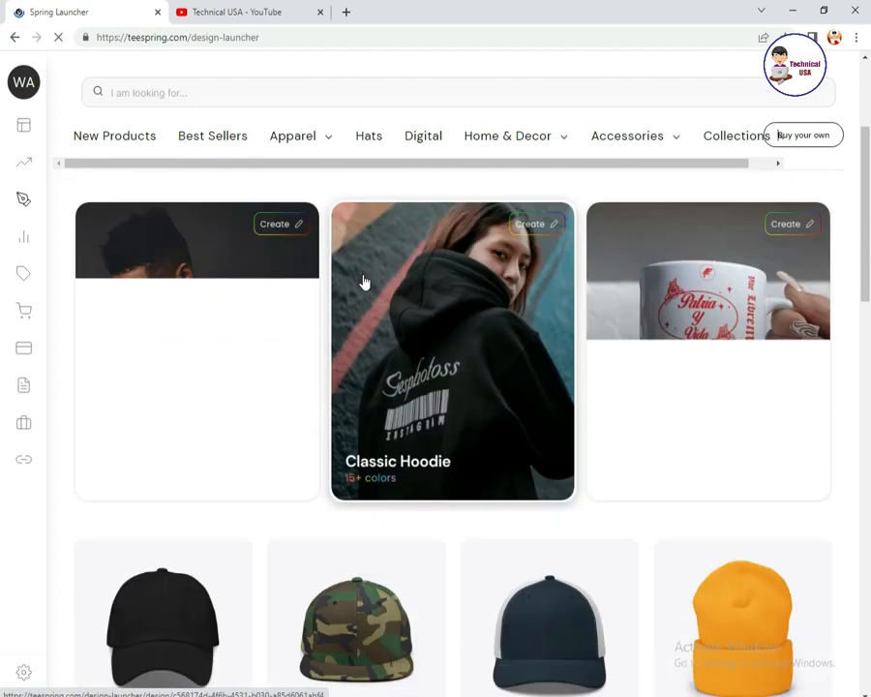
left_click(288, 298)
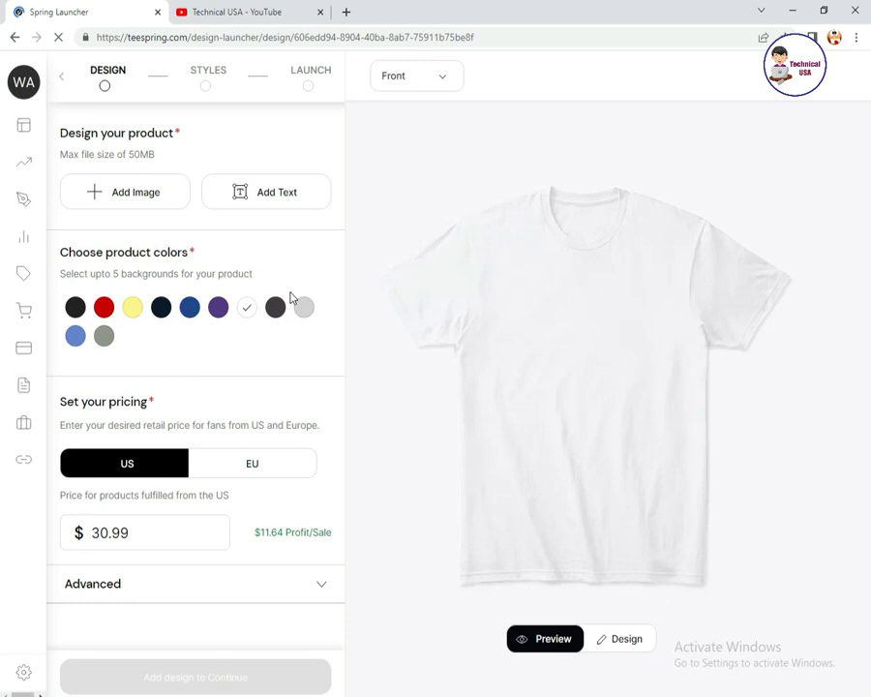
- Add the image file 12 from the TEESPRING folder to the front of the tee
left_click(113, 189)
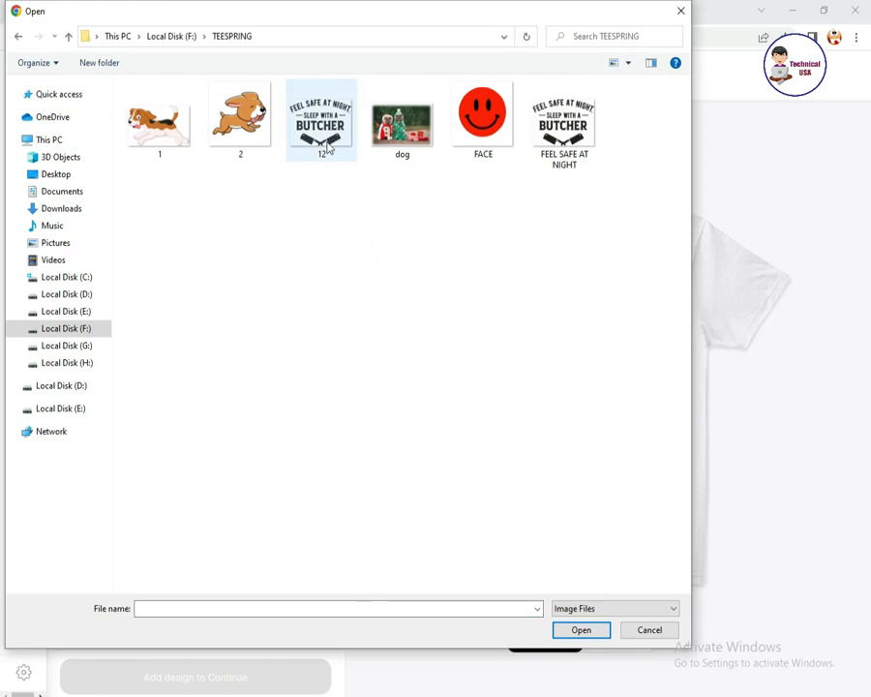
left_click(327, 146)
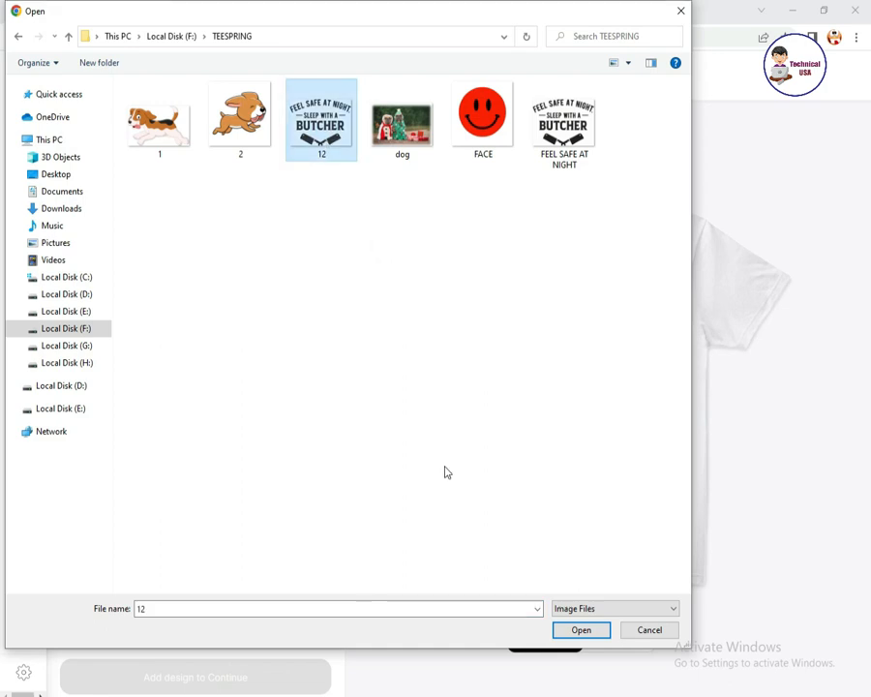
left_click(576, 631)
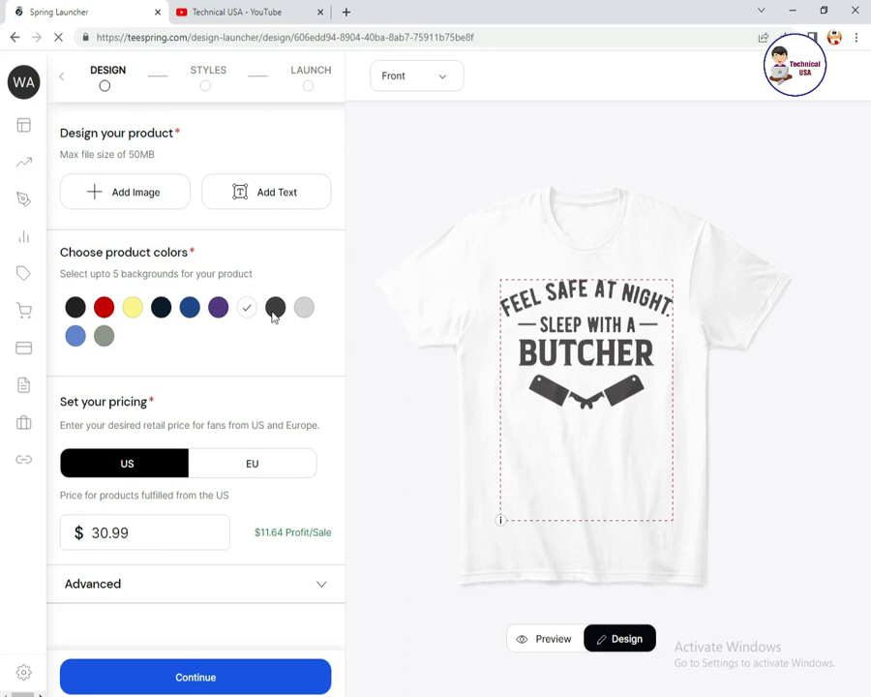
- Add red, purple, grey-green and light grey to the Comfort Tee's product colors
left_click(102, 308)
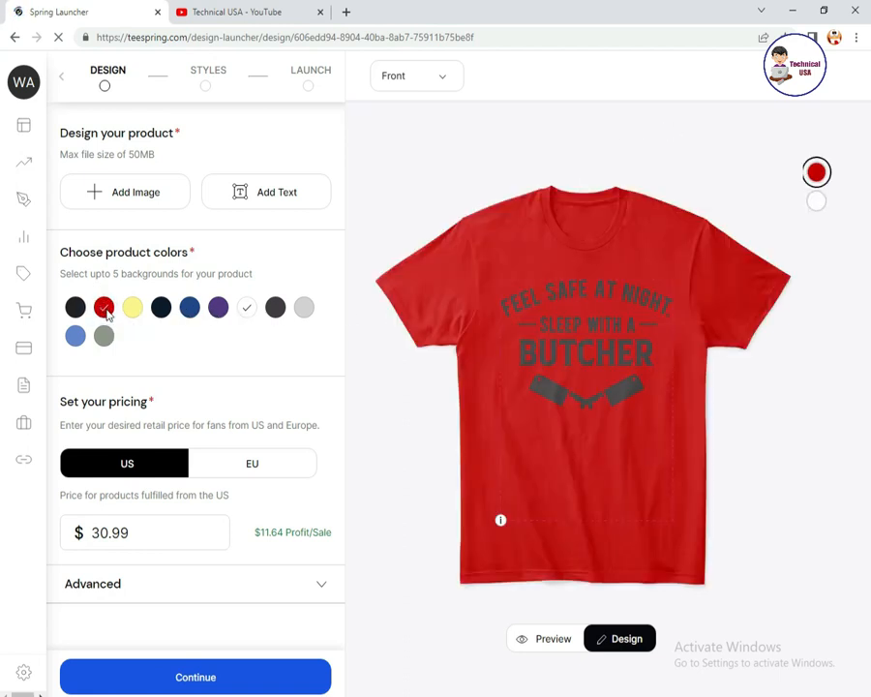
left_click(218, 310)
left_click(105, 335)
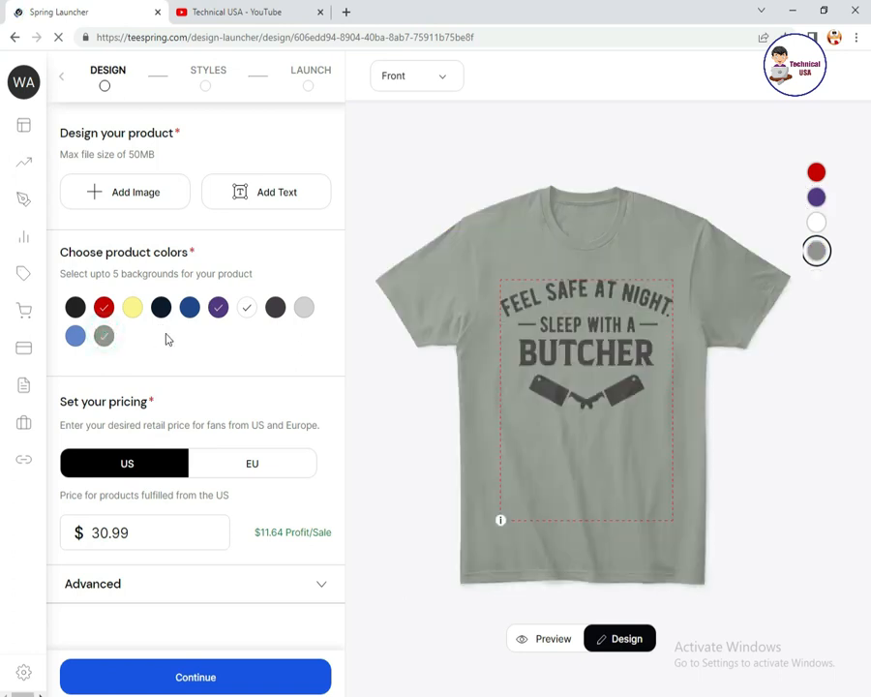
left_click(304, 308)
left_click(256, 347)
- Set the Comfort Tee's US retail price to $21.65 and continue to the styles stage
left_click_drag(159, 534, 37, 542)
type("22")
left_click(112, 530)
key("BackSpace")
type("1")
key("BackSpace")
type("1.65")
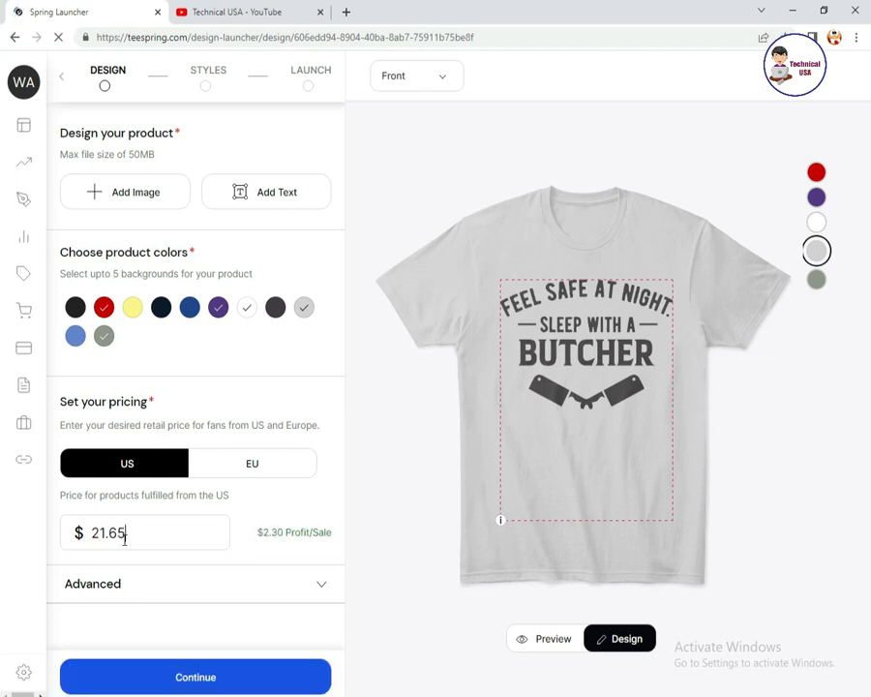
left_click_drag(286, 532, 326, 536)
left_click(312, 546)
left_click(234, 684)
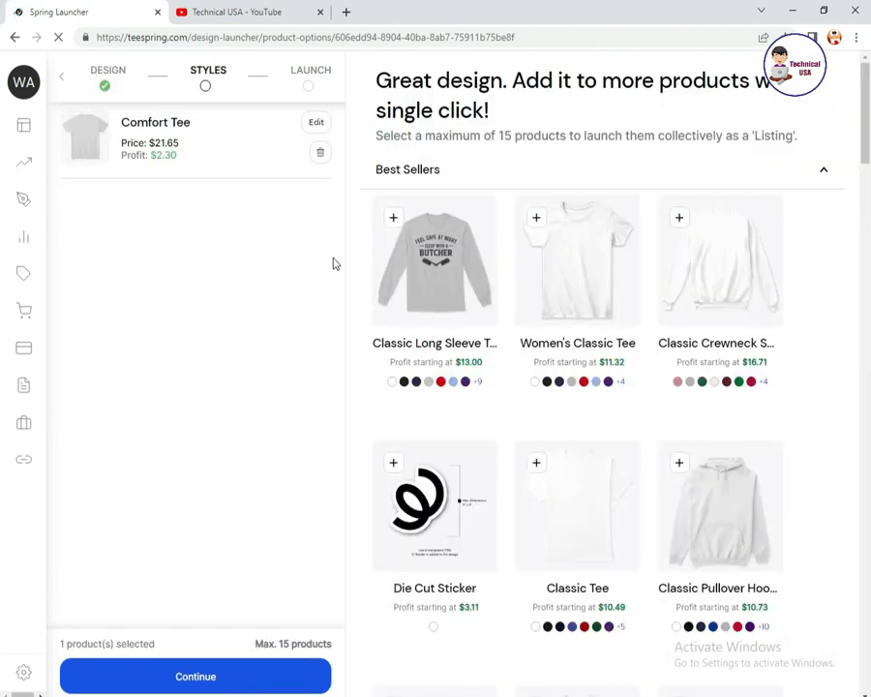
- Add the Classic Long Sleeve Tee to the listing and include light blue among its colors
left_click(393, 218)
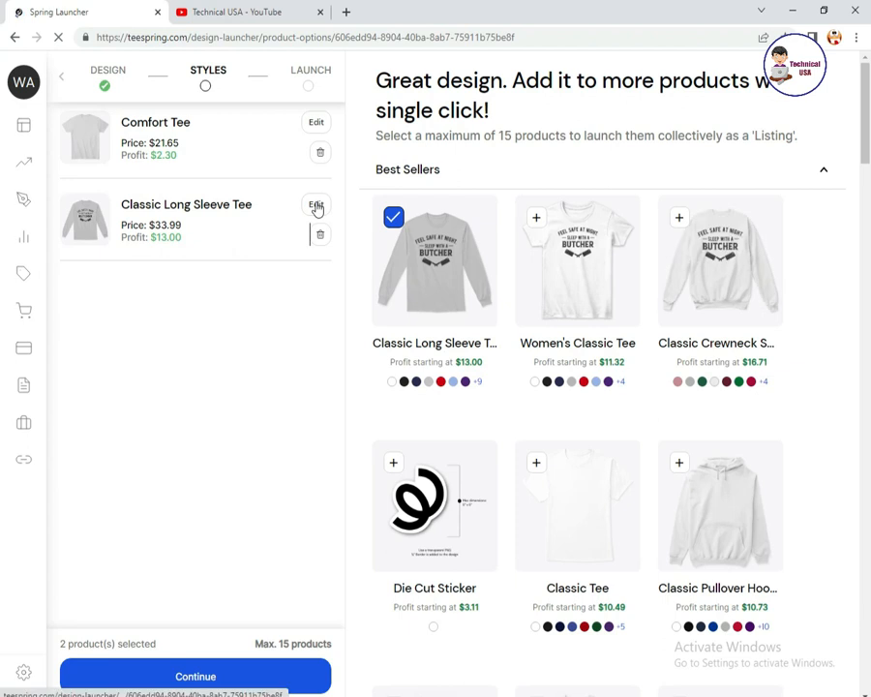
left_click(317, 206)
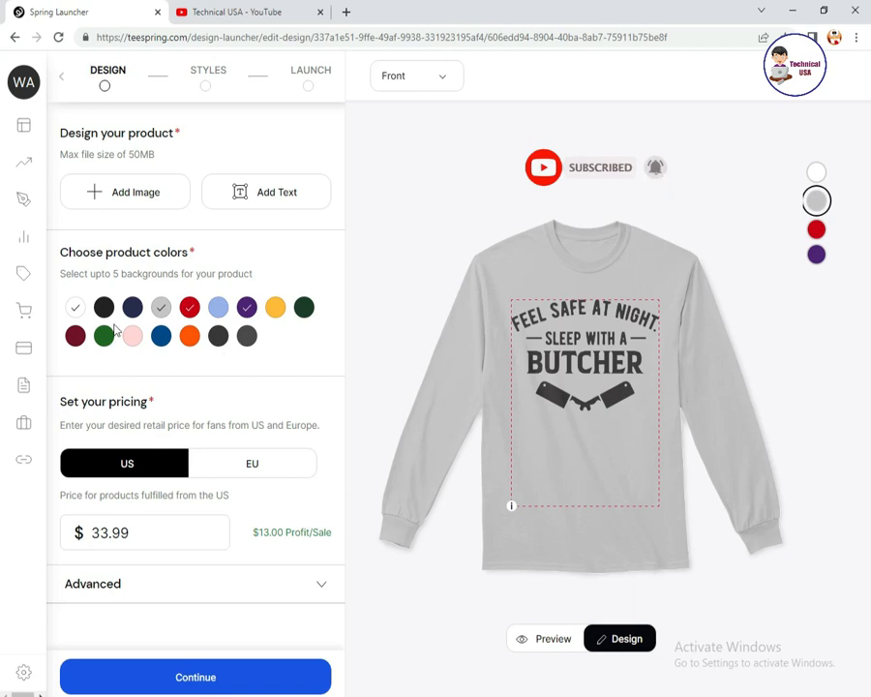
left_click(218, 308)
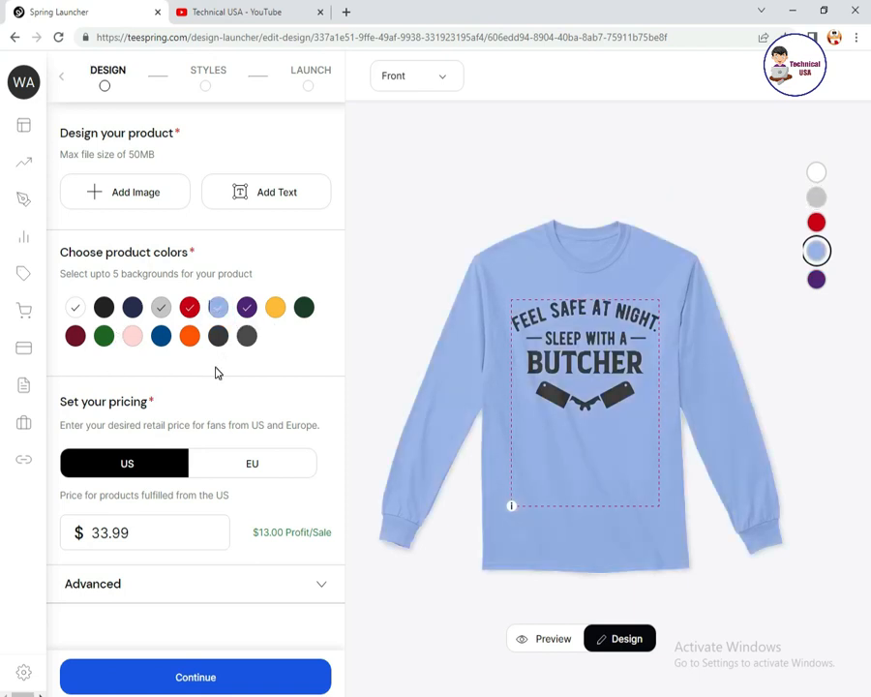
- Set the Classic Long Sleeve Tee's US price to $23 and return to the styles stage
double_click(112, 532)
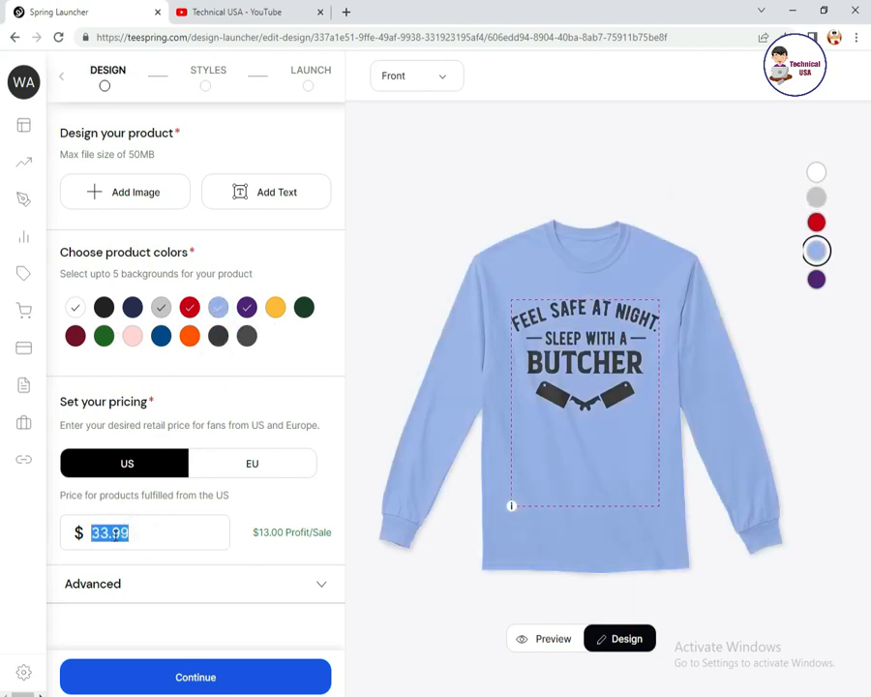
type("23")
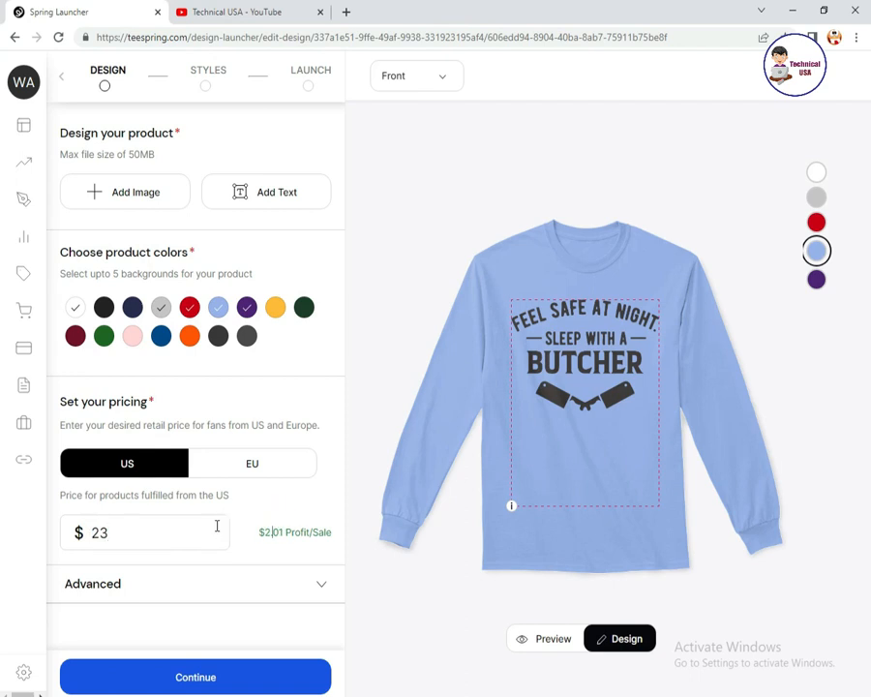
left_click(203, 676)
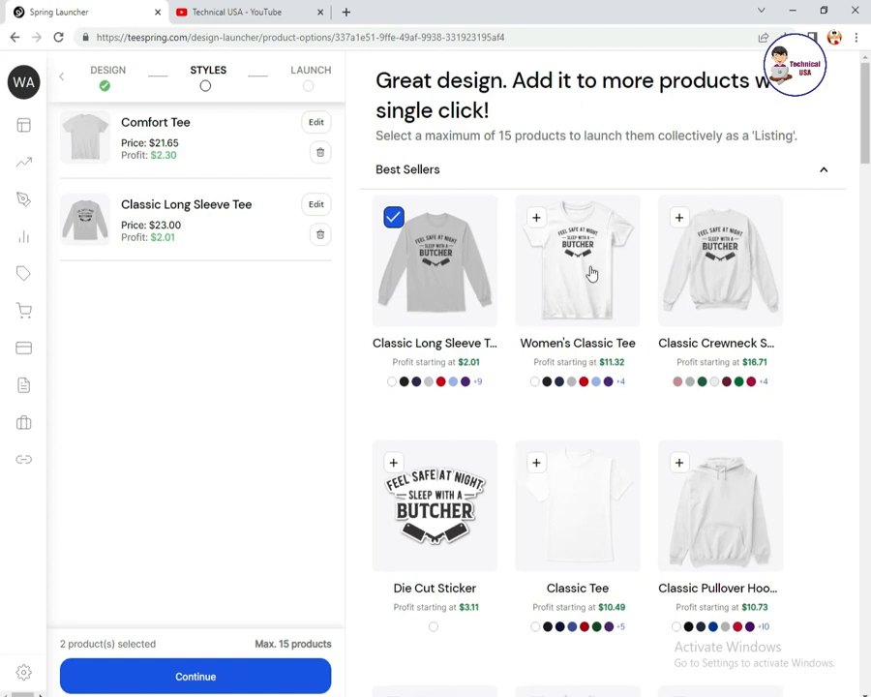
- Add the Women's Classic Tee to the listing and set its US price to $21
left_click(537, 219)
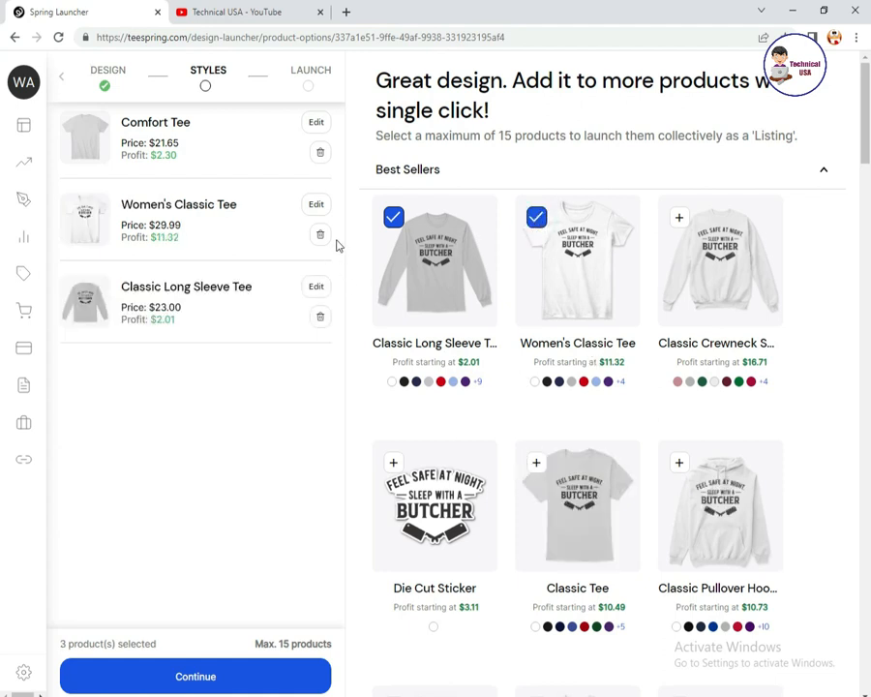
left_click(316, 205)
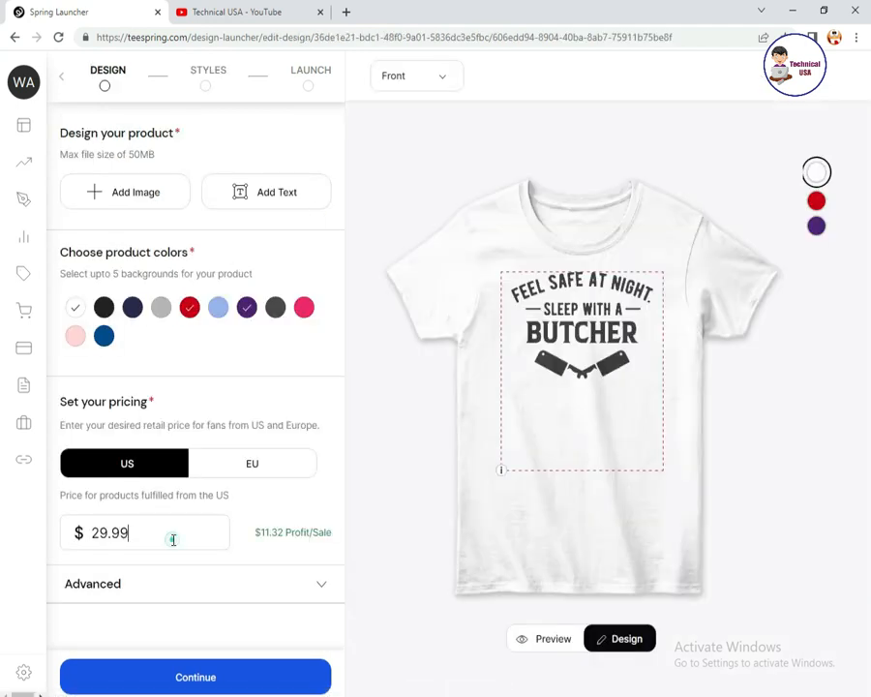
double_click(132, 533)
type("19")
key("BackSpace")
key("BackSpace")
type("22")
key("BackSpace")
type("1")
left_click(259, 532)
- Add grey and pale pink to the Women's Classic Tee's colors and return to the styles stage
left_click(161, 307)
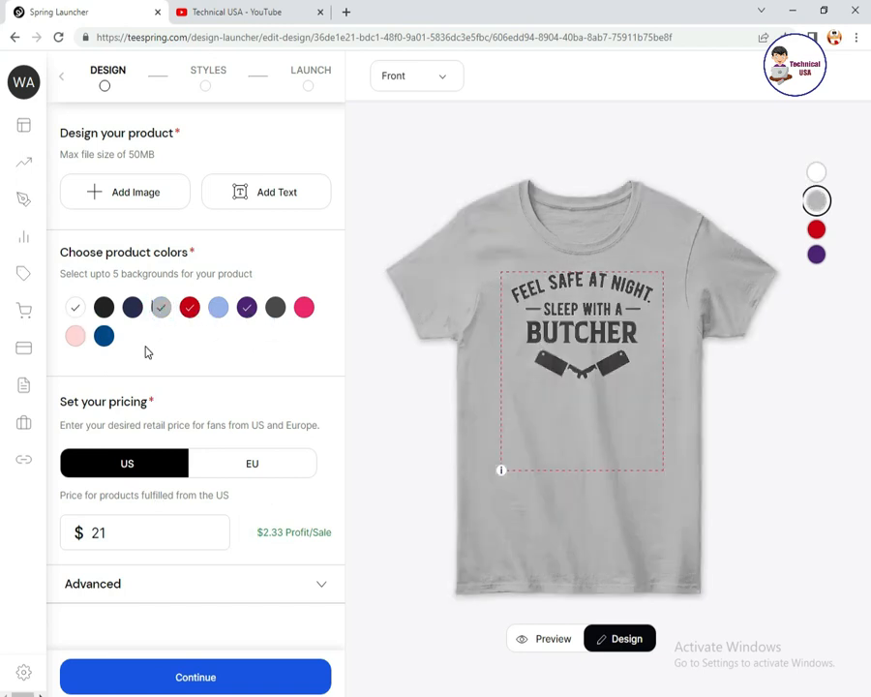
left_click(76, 337)
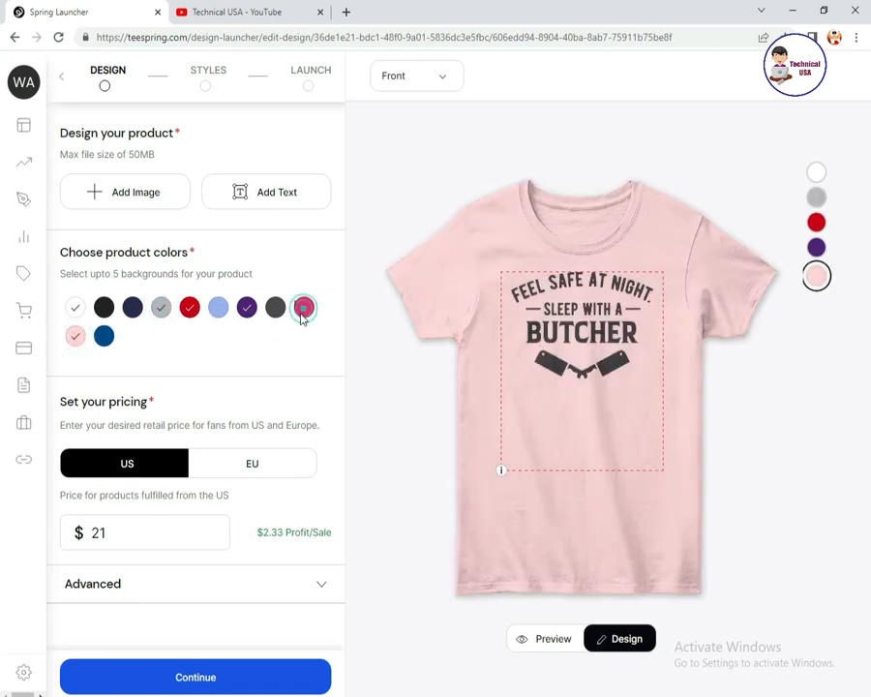
left_click(222, 662)
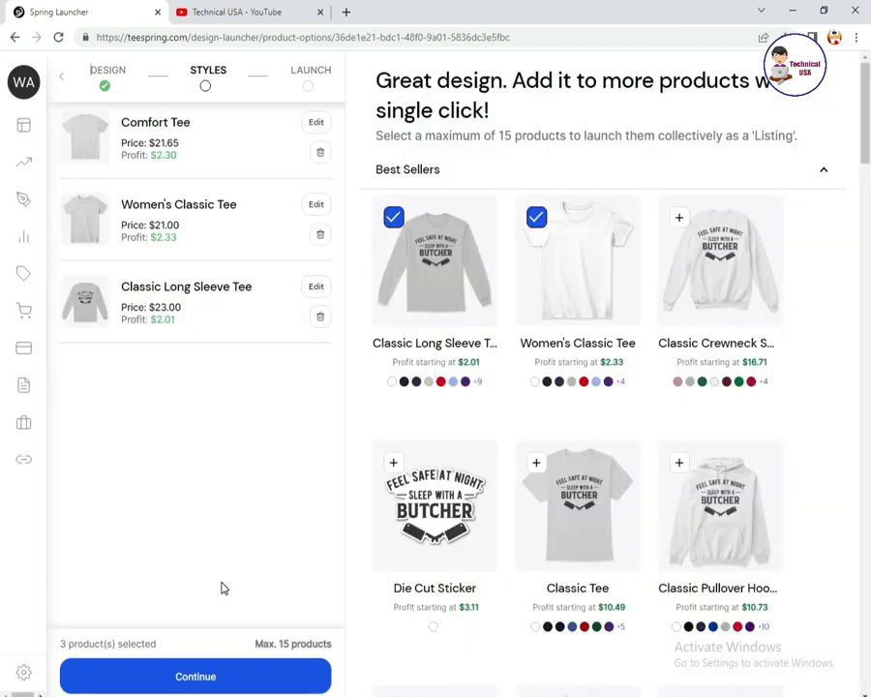
- Add the Classic Crewneck Sweatshirt to the listing and set its US price to $28.28
left_click(678, 217)
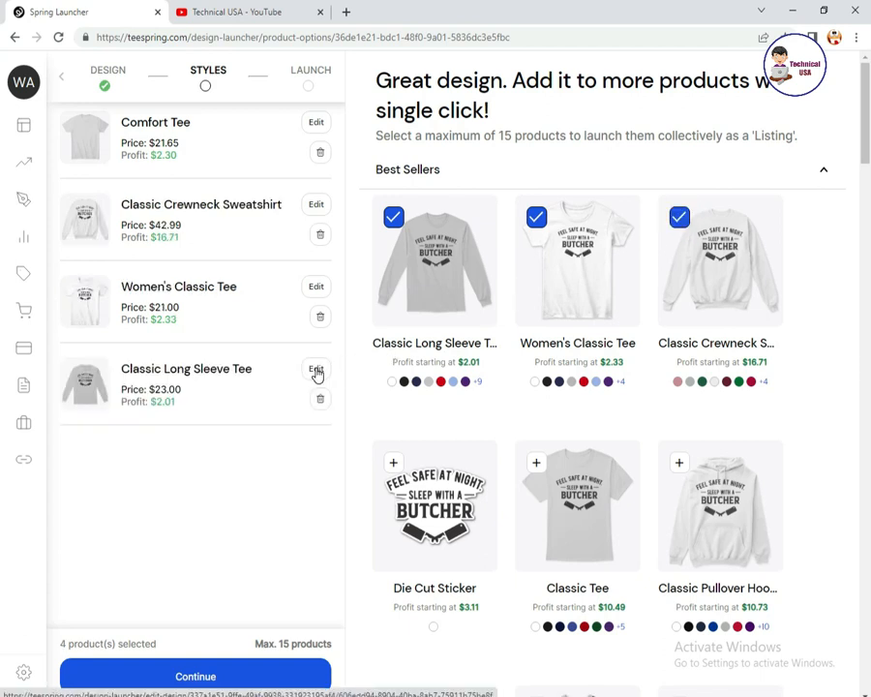
left_click(320, 207)
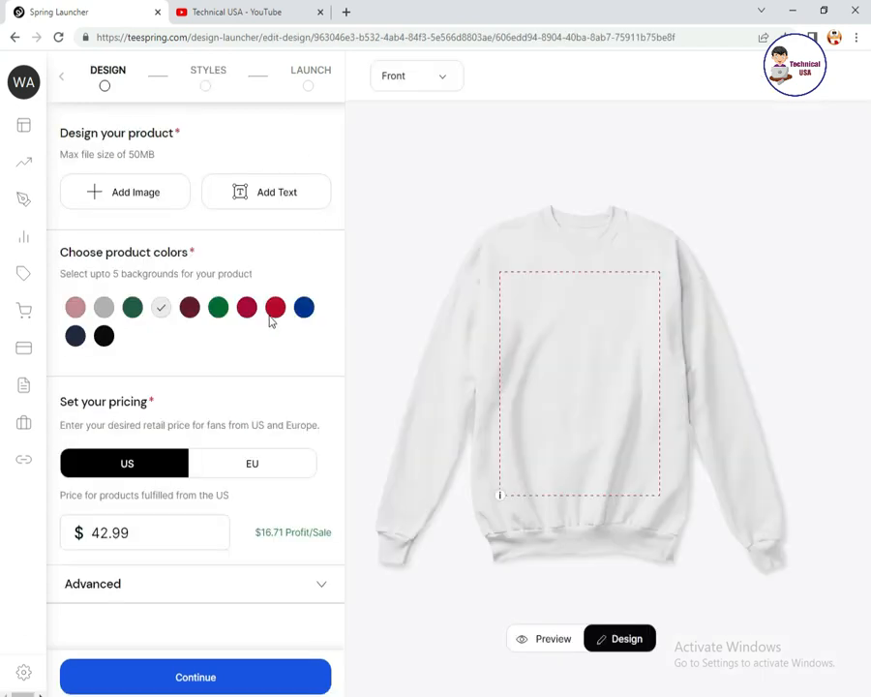
left_click(162, 535)
left_click_drag(163, 534, 58, 530)
type("42")
key("BackSpace")
key("BackSpace")
type("33")
key("BackSpace")
key("BackSpace")
type("23")
type("8")
key("BackSpace")
type("9")
key("BackSpace")
type("8")
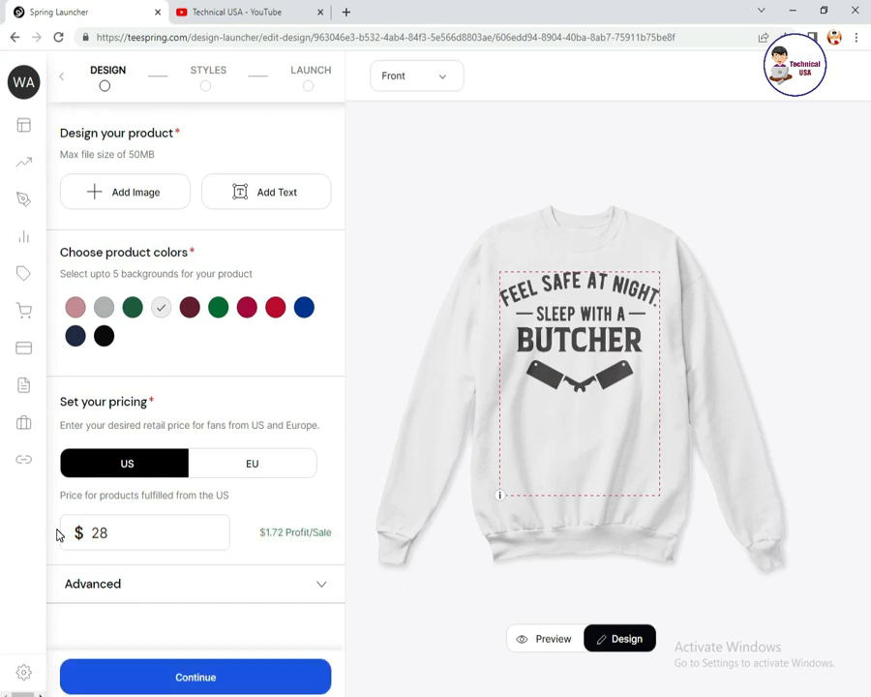
type(".29")
left_click(180, 682)
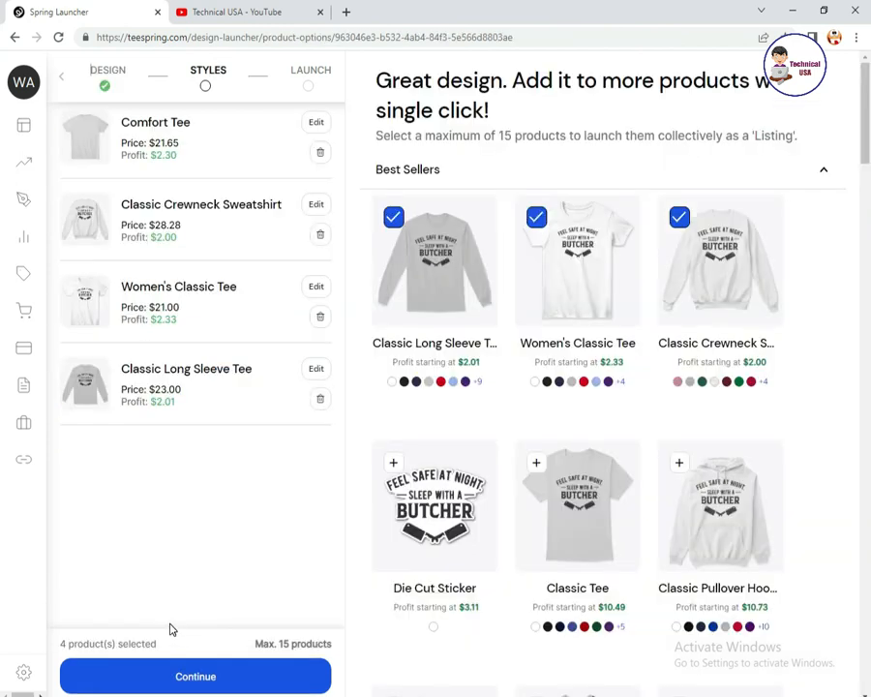
- Add the Classic Tee to the listing and include pink among its colors
scroll(586, 472, "down", 2)
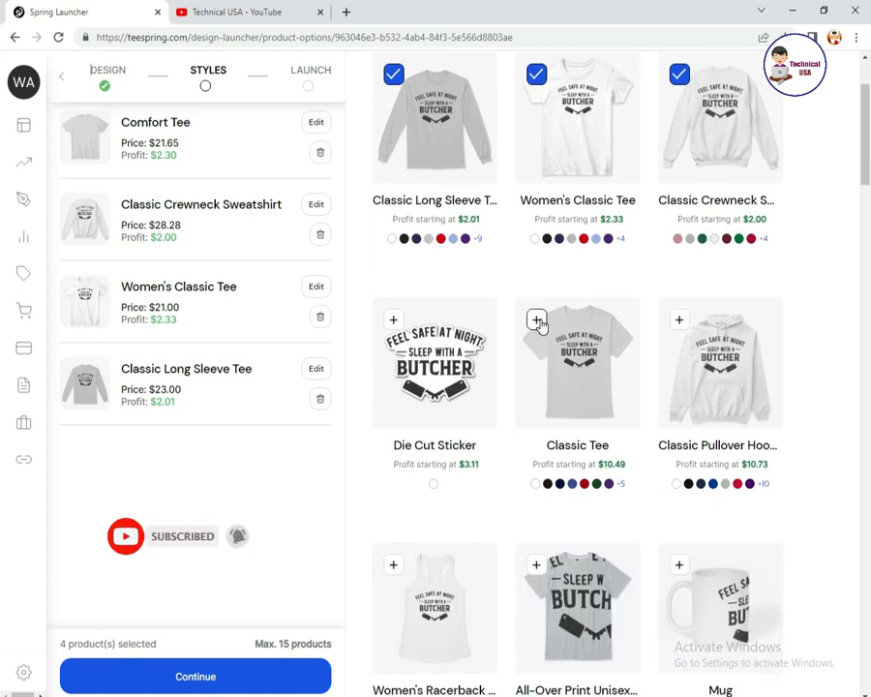
left_click(537, 320)
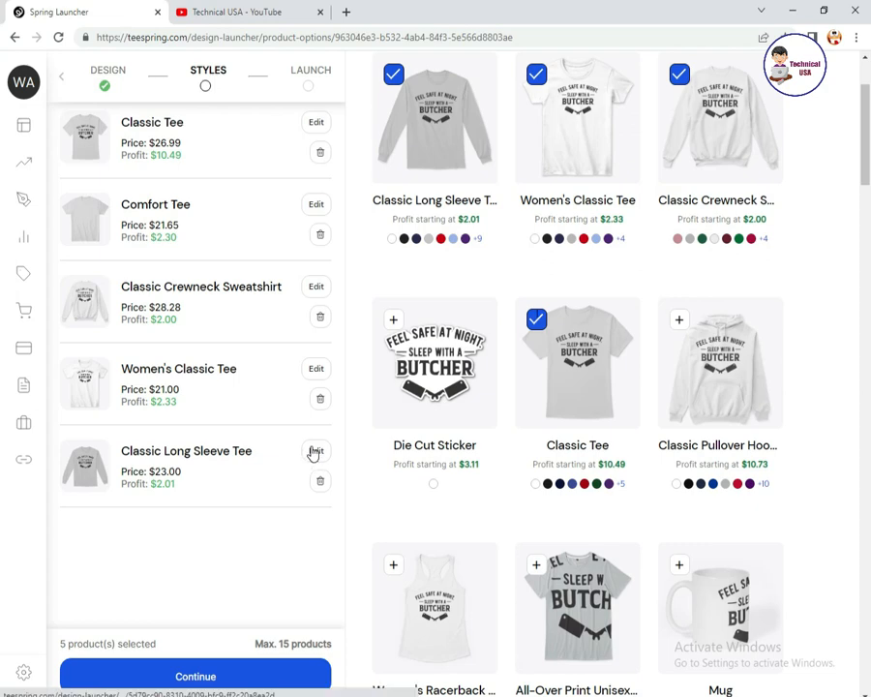
left_click(319, 124)
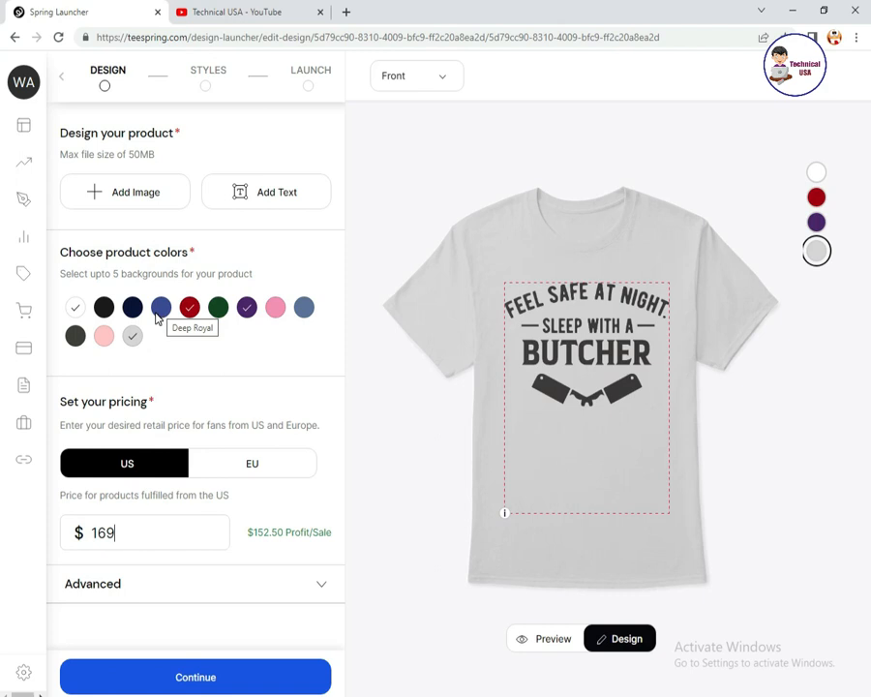
left_click(275, 307)
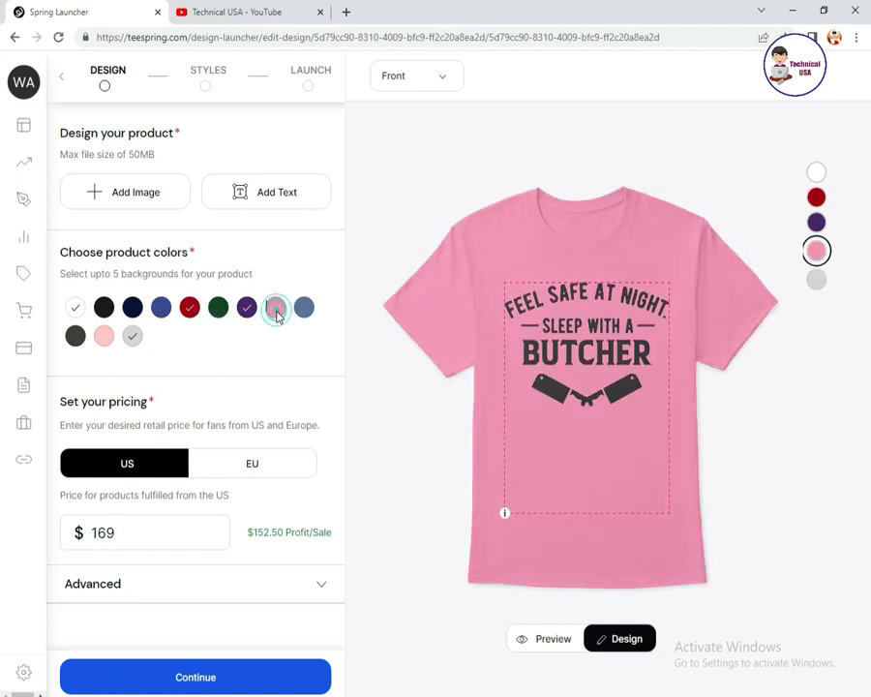
left_click(190, 309)
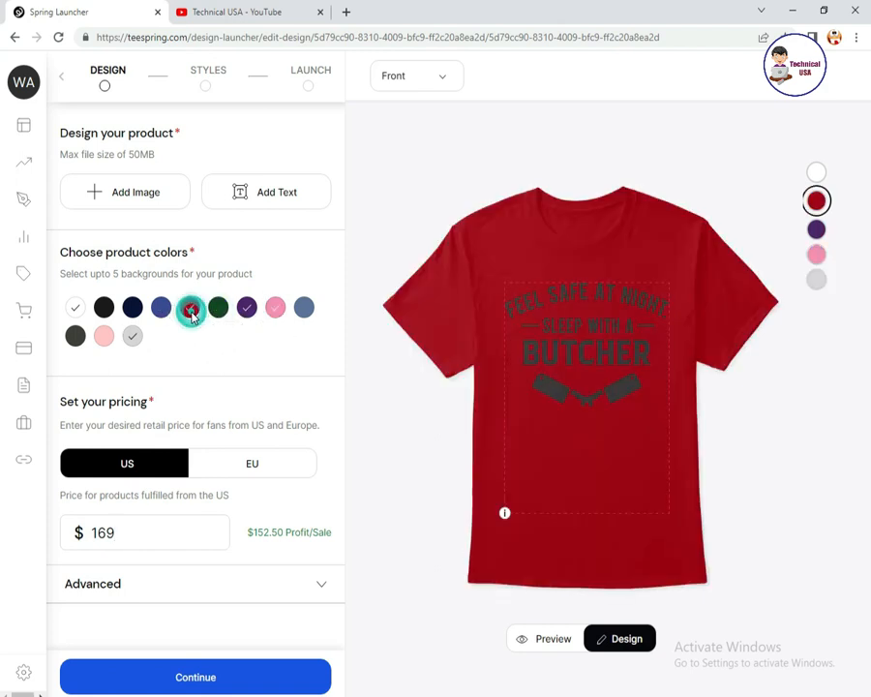
- Set the Classic Tee's US price to $18.5
left_click(166, 531)
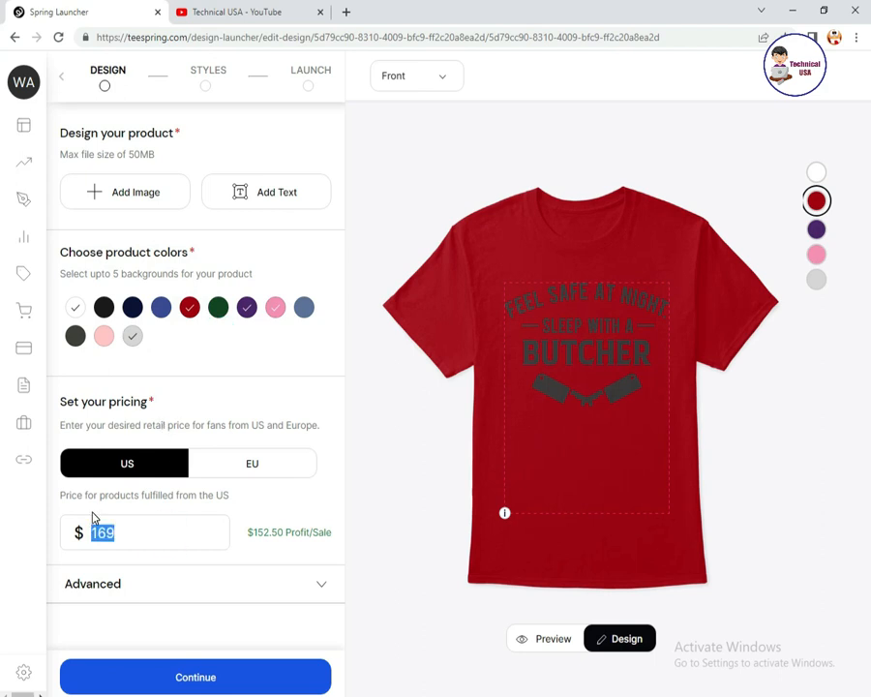
type("18")
key("BackSpace")
type("9")
key("BackSpace")
type("8.5")
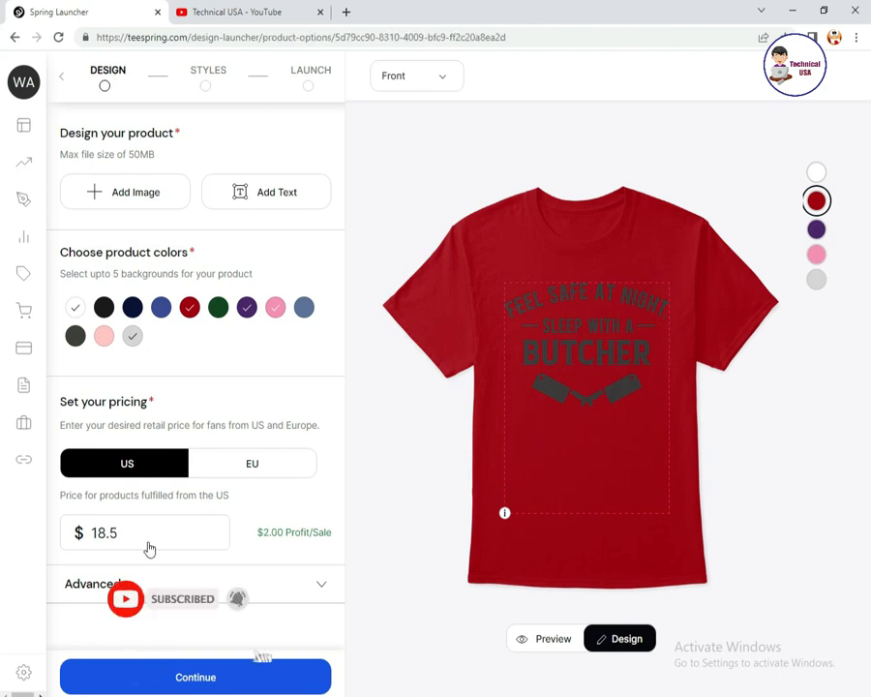
- Return to the styles stage, add the All-Over Print Unisex Tee to the listing, and open it for editing
left_click(152, 675)
scroll(716, 397, "down", 2)
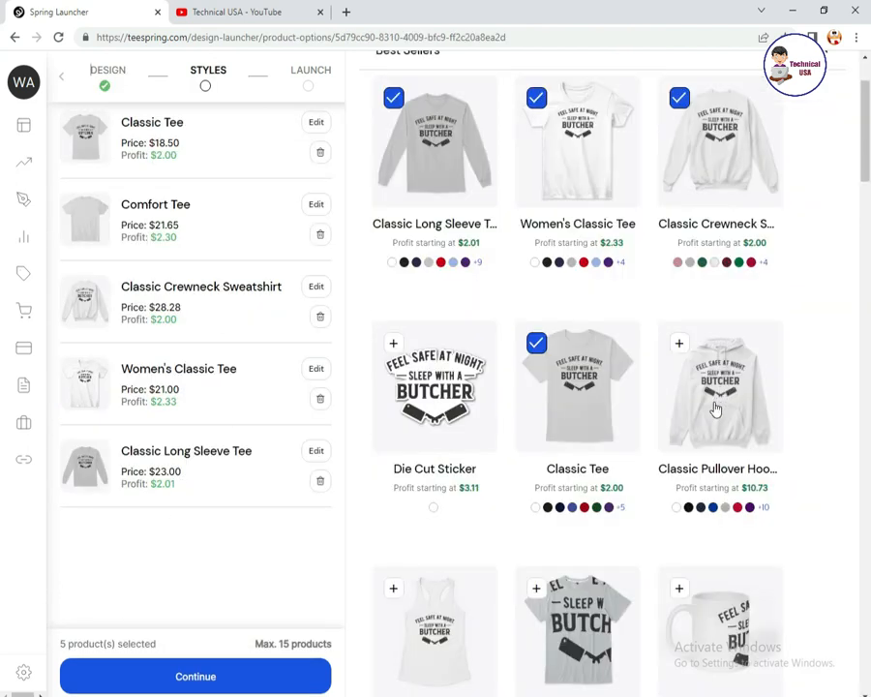
scroll(716, 406, "down", 2)
left_click(536, 421)
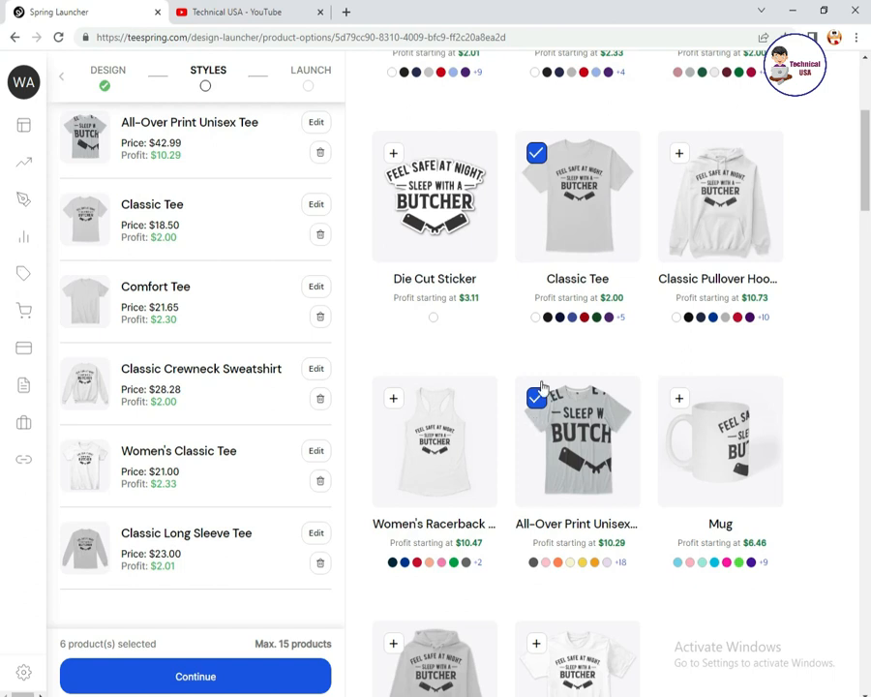
left_click(316, 123)
- Shrink the butcher design and place it on the chest of the All-Over Print Unisex Tee's front panel
left_click(401, 399)
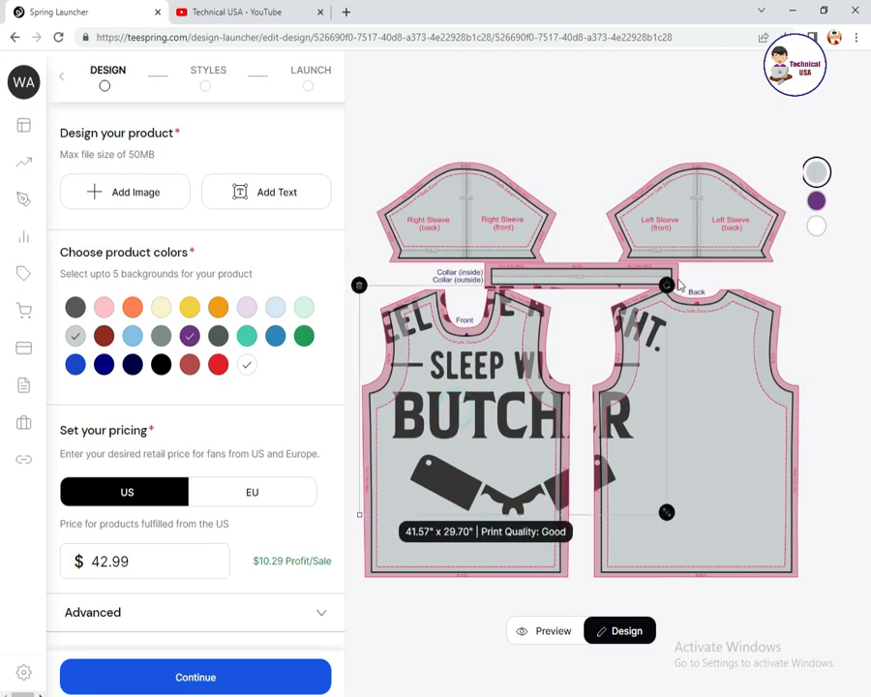
left_click_drag(670, 515, 484, 330)
left_click_drag(424, 322, 491, 394)
- Set the All-Over Print Unisex Tee's colors to pale pink, cream, light grey, dark red and white, removing purple
left_click(104, 307)
left_click(132, 307)
left_click(131, 309)
left_click(245, 365)
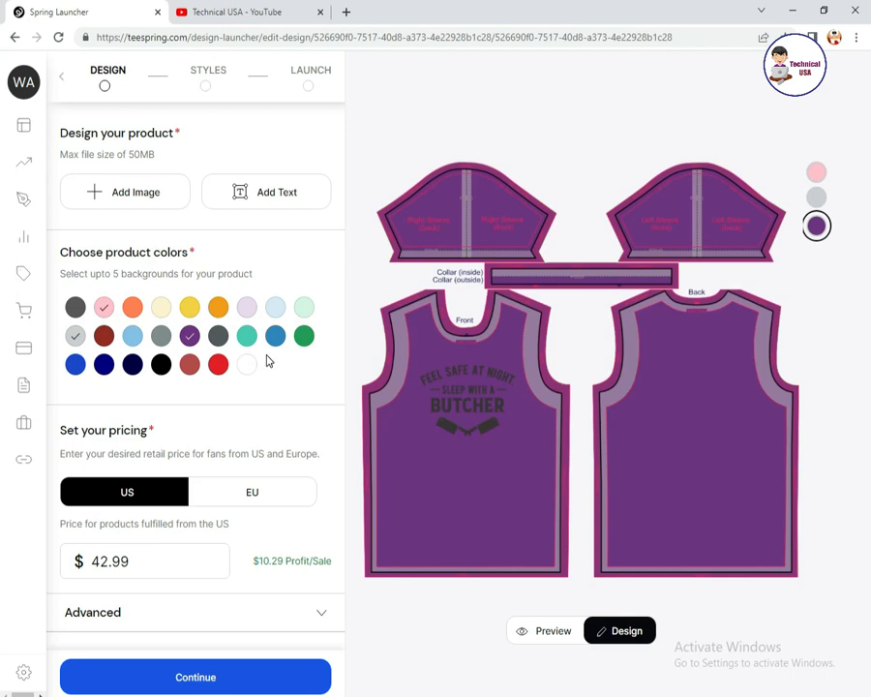
left_click(189, 333)
left_click(162, 308)
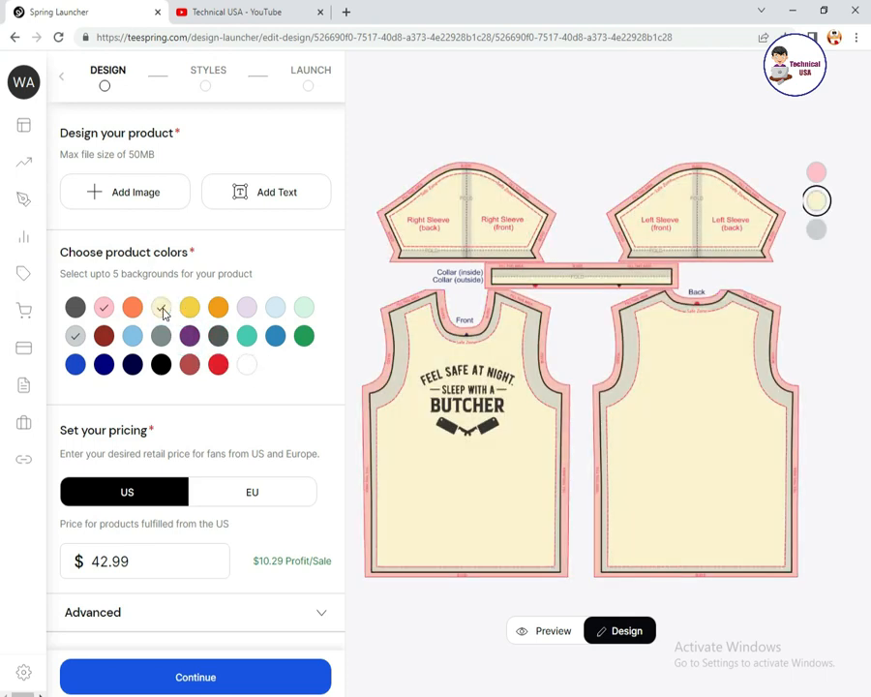
left_click(246, 365)
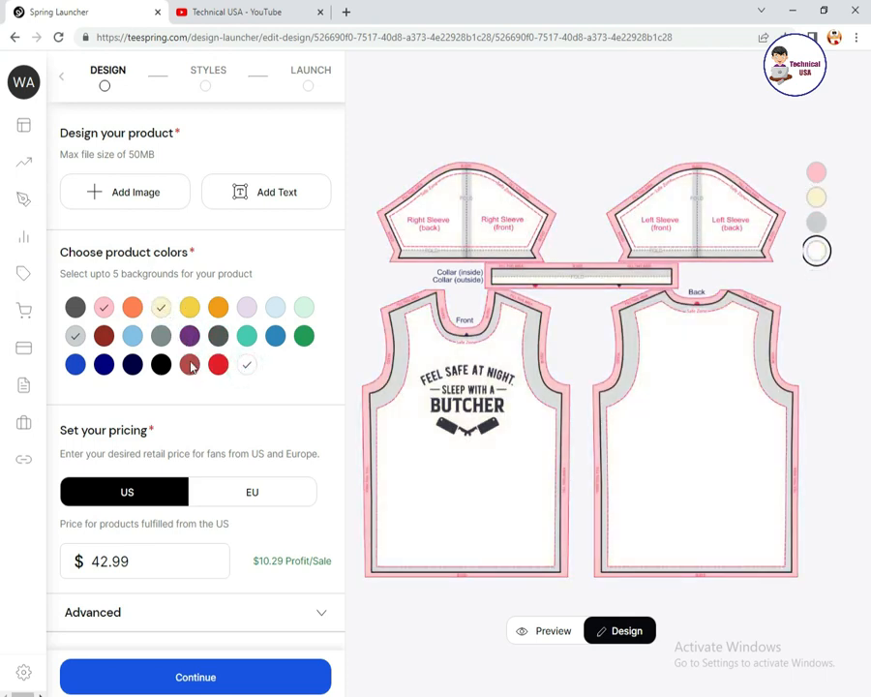
left_click(104, 335)
left_click(105, 364)
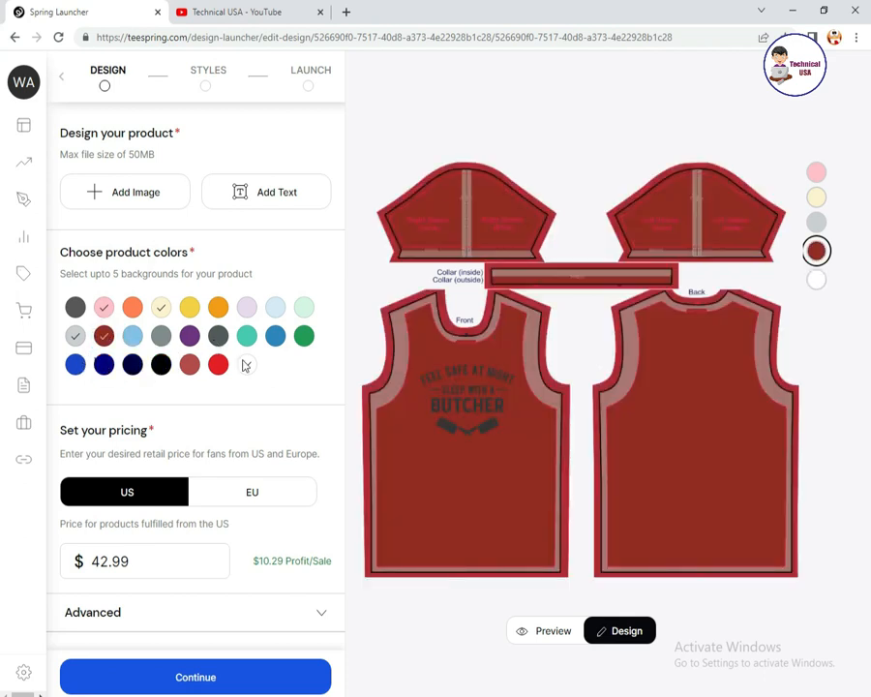
- Set the All-Over Print Unisex Tee's US price to $34.7 and return to the styles stage
left_click_drag(163, 559, 84, 548)
type("38")
key("BackSpace")
type("5")
key("BackSpace")
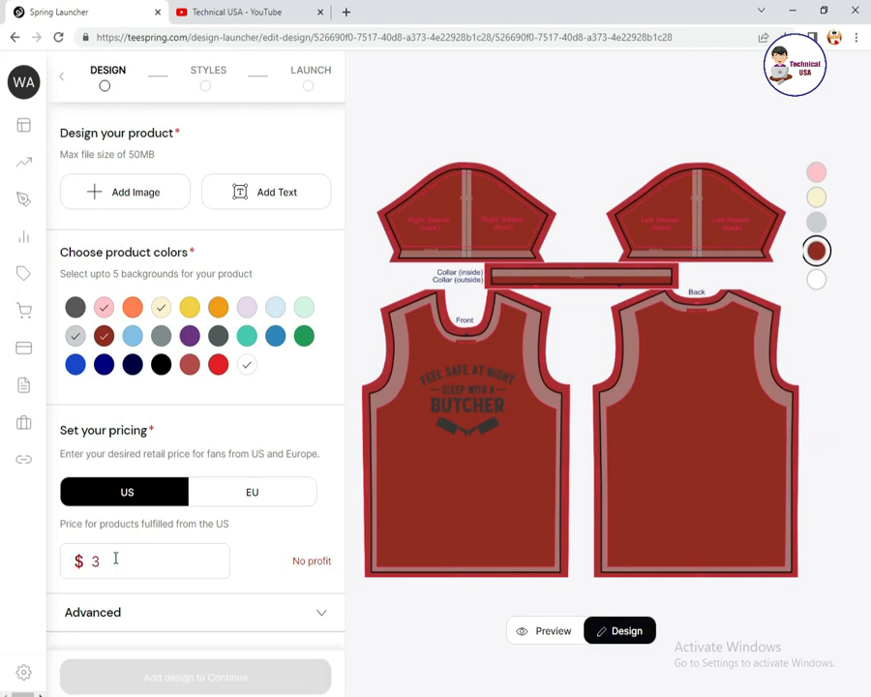
key("BackSpace")
type("3")
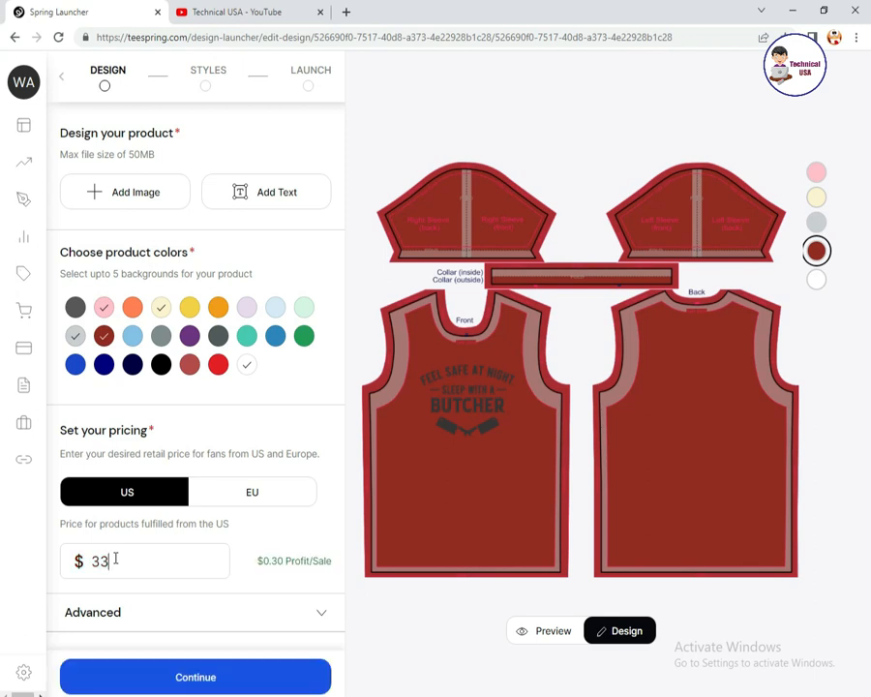
key("BackSpace")
type("5")
key("BackSpace")
type("4.7")
left_click(260, 535)
left_click(208, 680)
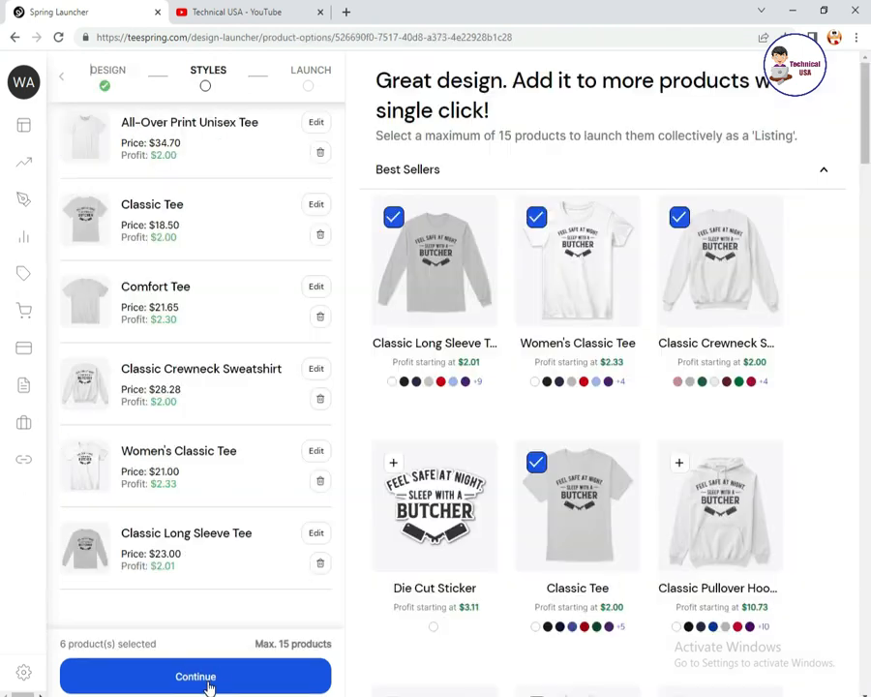
- Add the Women's Racerback Tank to the listing and open it for editing
scroll(603, 466, "down", 3)
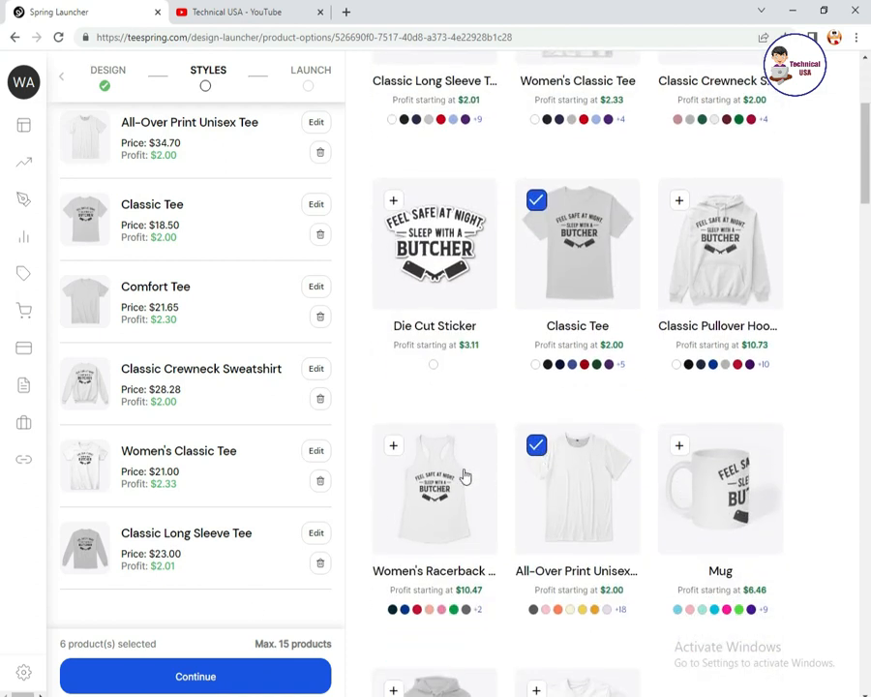
left_click(393, 444)
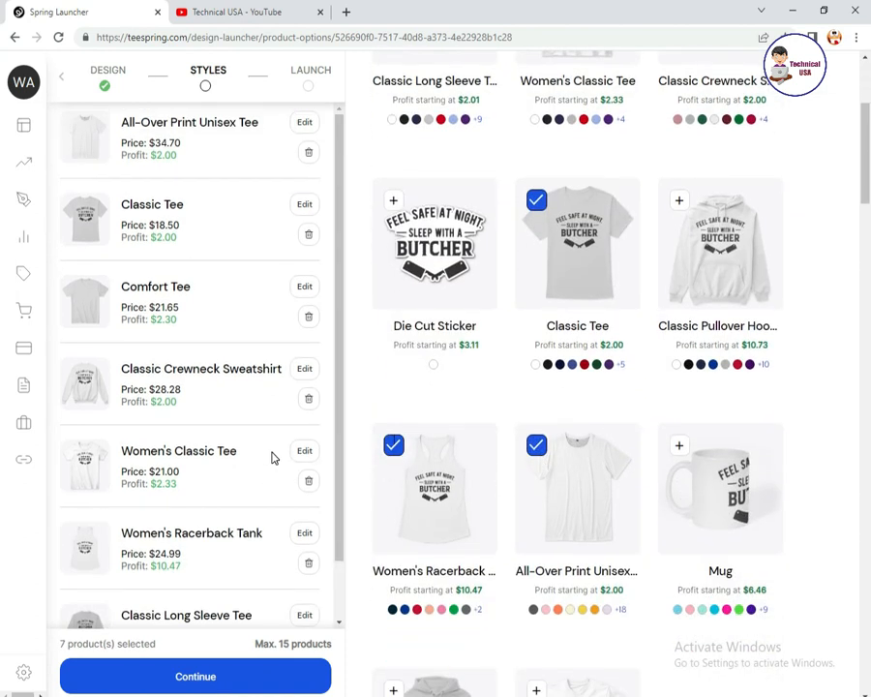
scroll(249, 458, "down", 1)
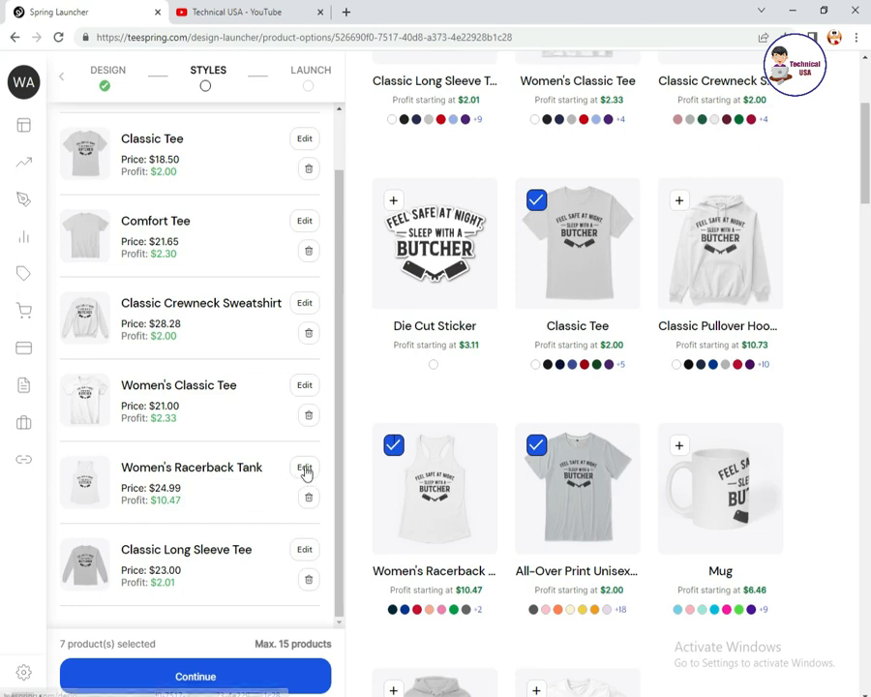
left_click(304, 470)
- Set the Women's Racerback Tank's US price to $16.52 and return to the styles stage
left_click(166, 508)
double_click(142, 500)
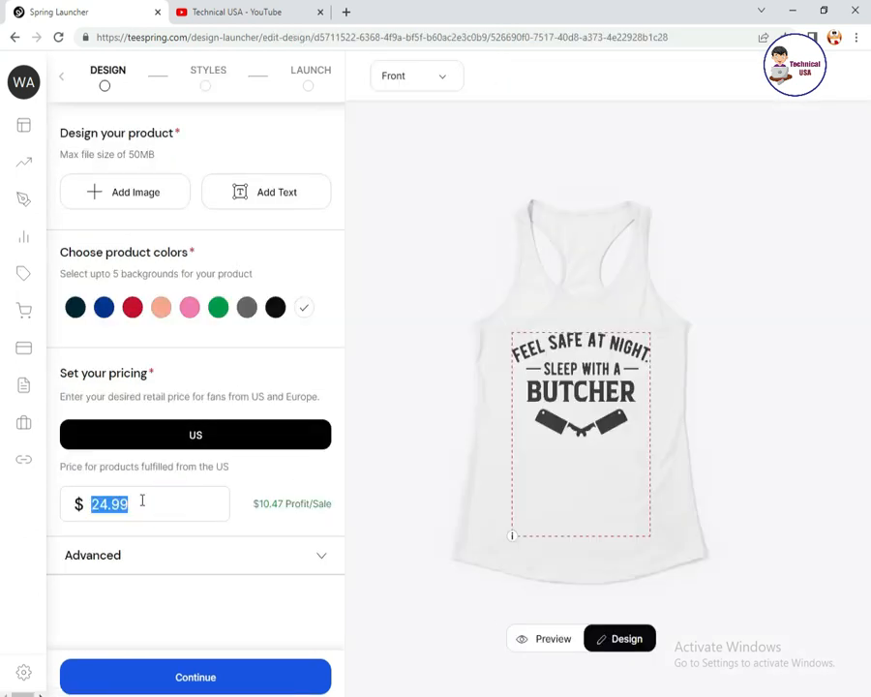
type("15")
key("BackSpace")
type("9")
key("BackSpace")
type("8")
key("BackSpace")
type("4")
key("BackSpace")
type("5")
key("BackSpace")
type("6.25")
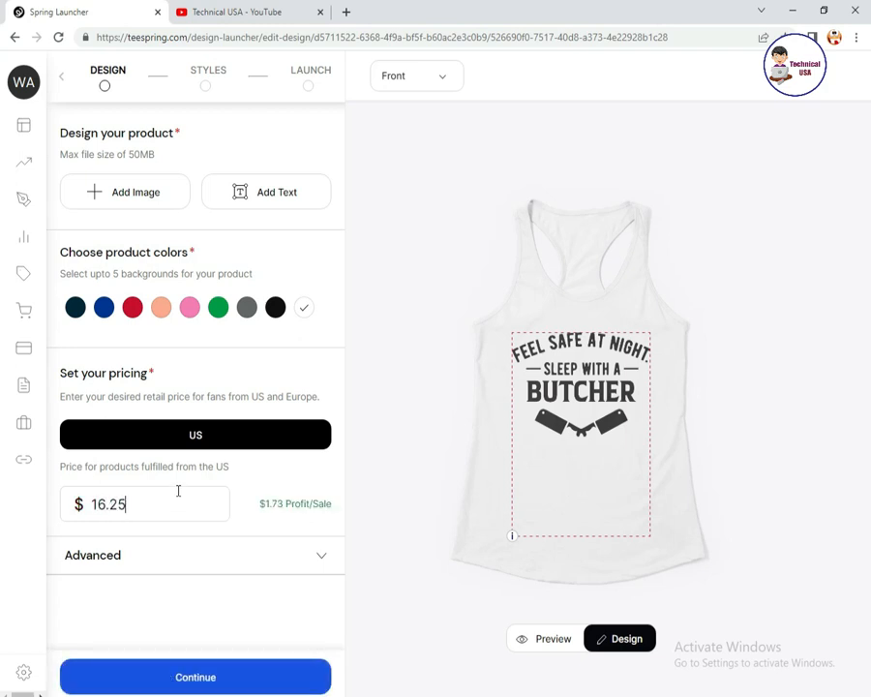
type(".29")
key("BackSpace")
type("8")
key("BackSpace")
key("BackSpace")
key("BackSpace")
type(".32")
key("BackSpace")
type("6")
key("BackSpace")
type("2")
left_click(137, 675)
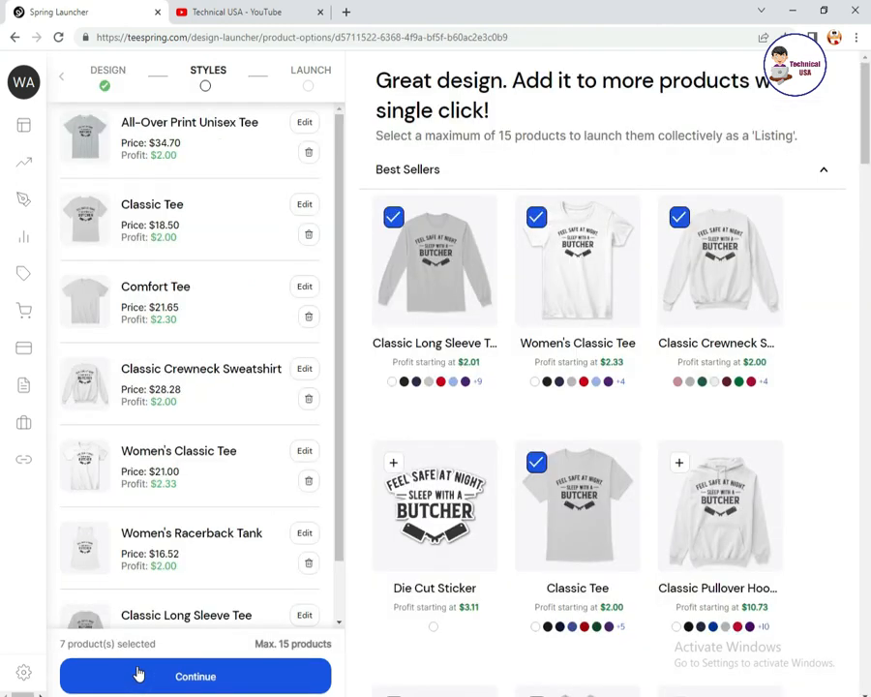
- Add the Premium Tee to the listing and open it for editing
scroll(529, 478, "down", 5)
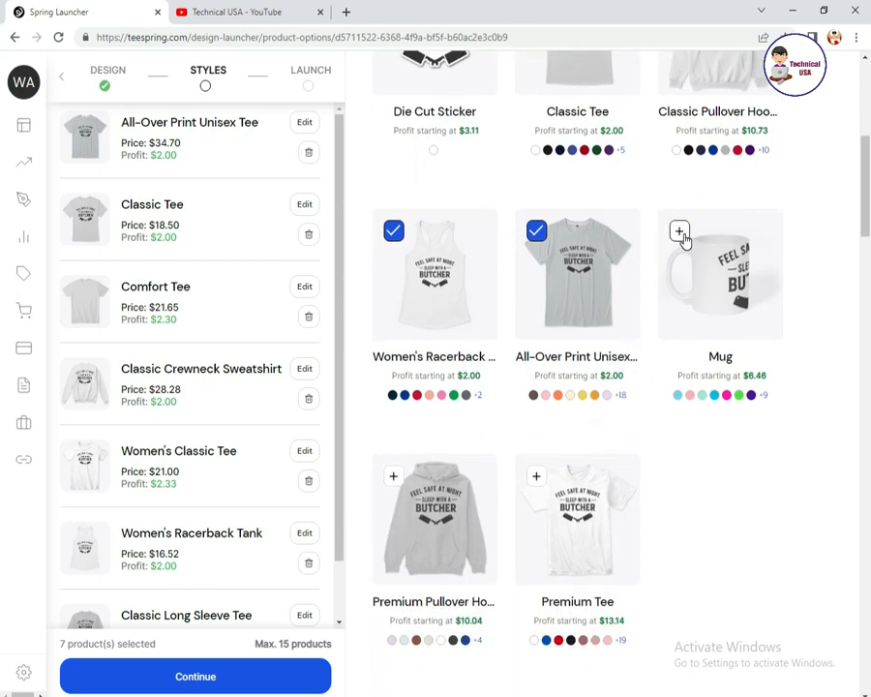
left_click(536, 477)
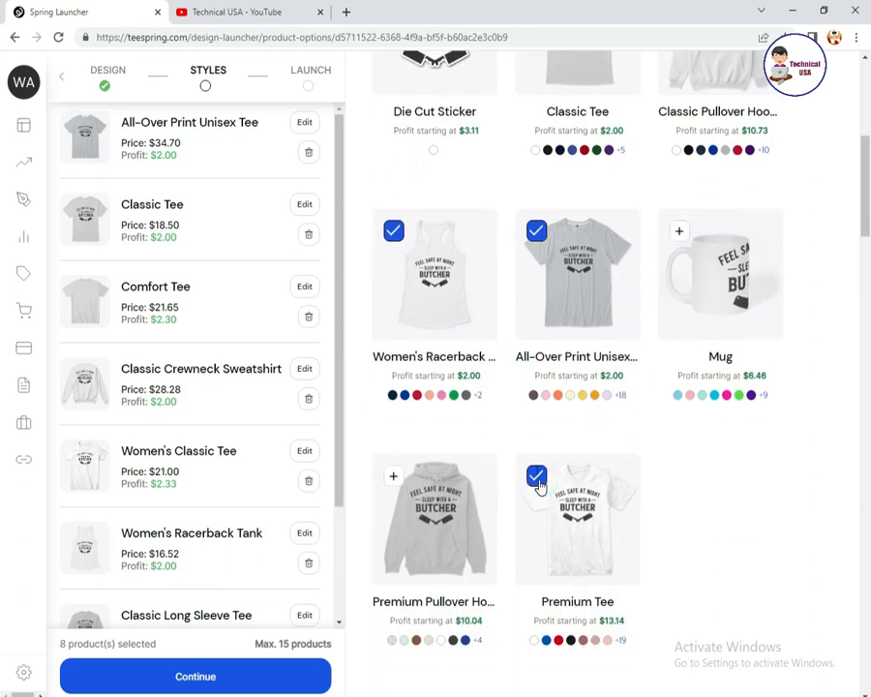
scroll(264, 422, "down", 3)
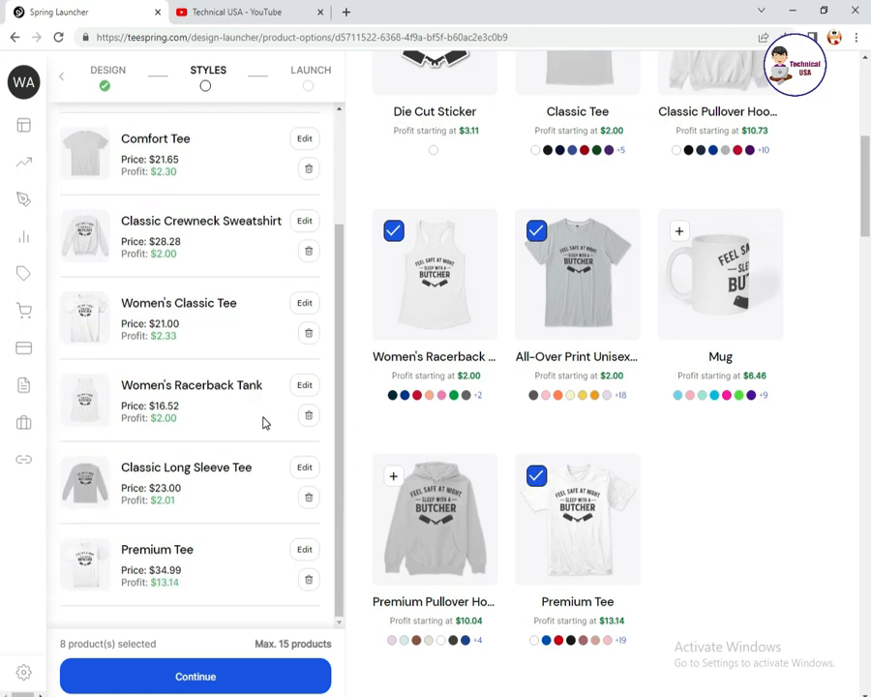
left_click(306, 549)
- Set the Premium Tee's US price to $23.85
double_click(175, 559)
type("32")
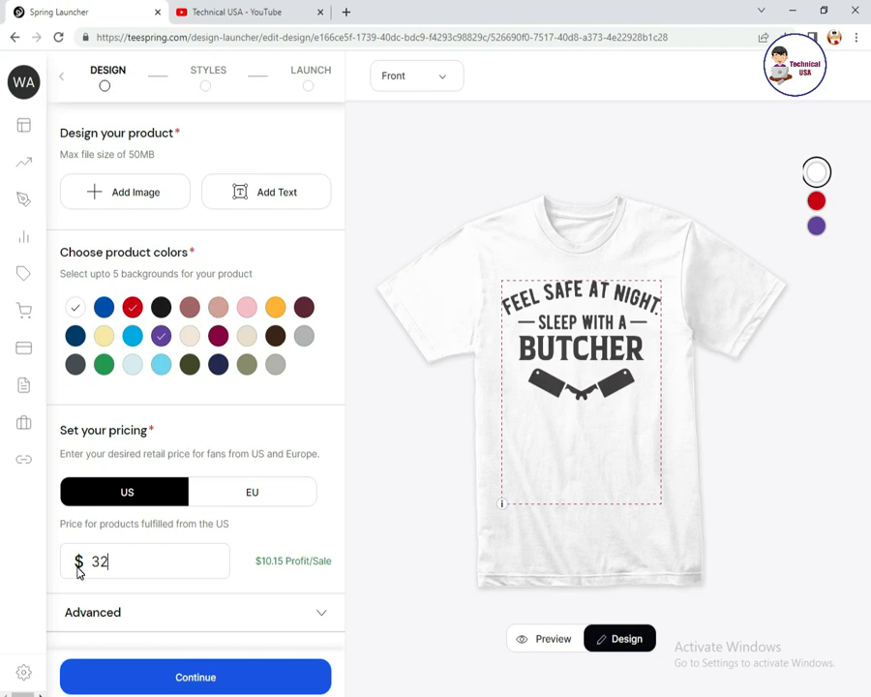
key("BackSpace")
key("BackSpace")
type("24")
key("BackSpace")
type("3")
key("BackSpace")
type("5")
key("BackSpace")
type("4")
key("BackSpace")
type("3")
key("BackSpace")
type("4")
key("BackSpace")
type("3.98")
key("BackSpace")
type("87")
key("BackSpace")
type("5")
- Add pale blue and light grey to the Premium Tee's colors and return to the styles stage
left_click(222, 306)
left_click(216, 306)
left_click(126, 365)
left_click(304, 335)
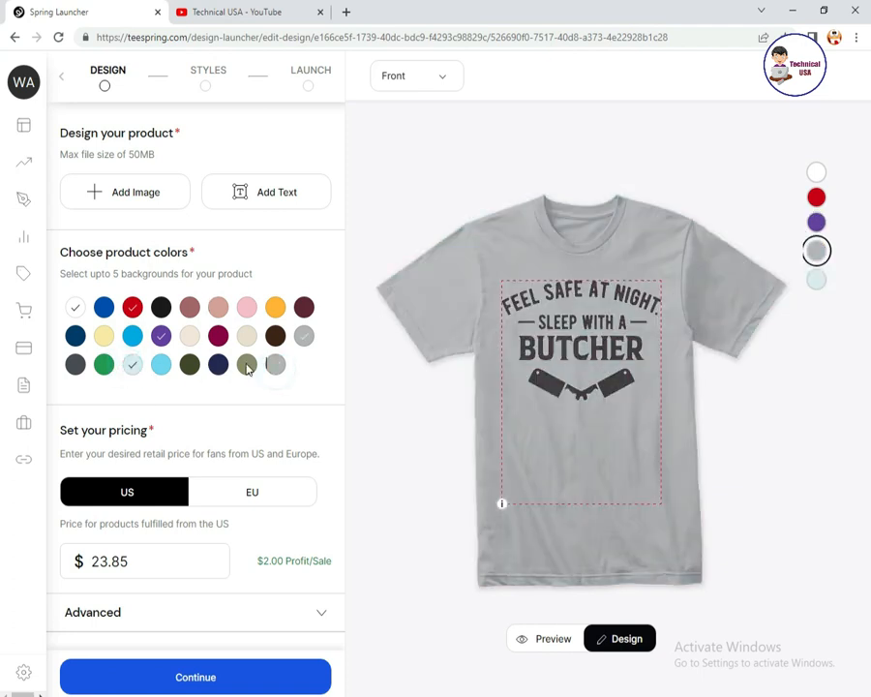
left_click(209, 683)
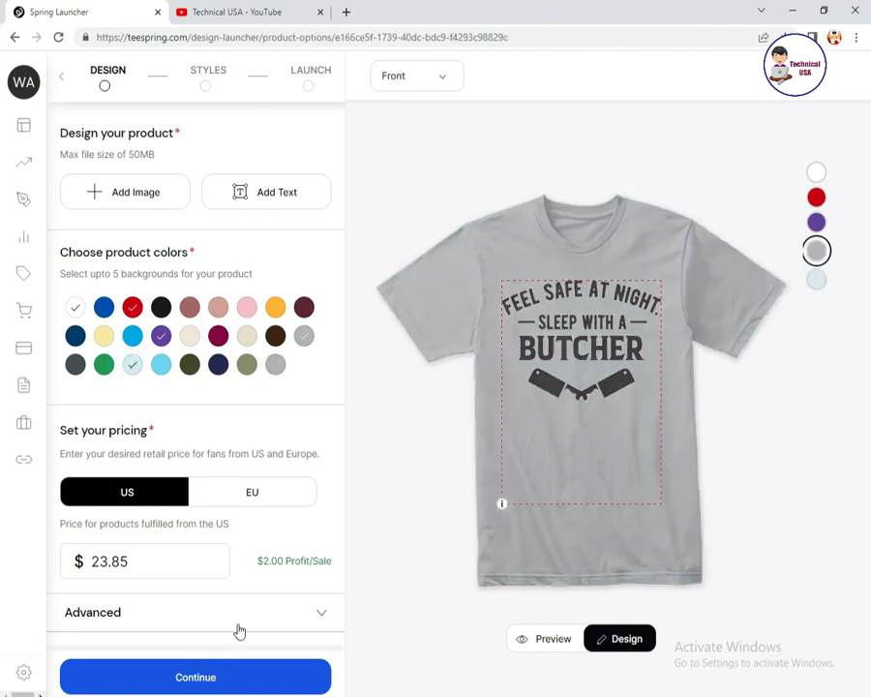
- Add the Mug to the listing and open it for editing
scroll(286, 441, "down", 1)
scroll(581, 492, "down", 4)
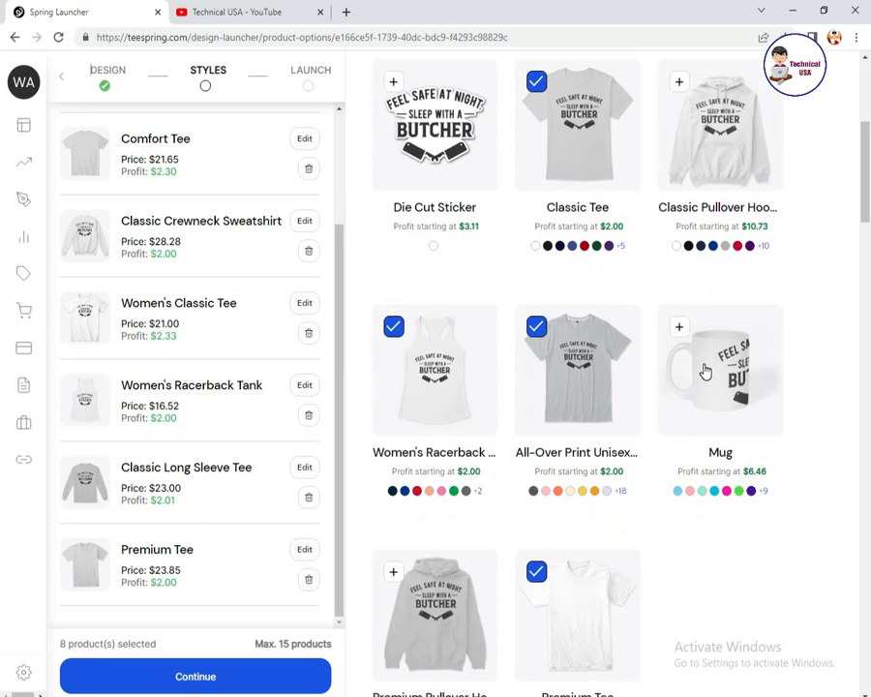
left_click(679, 326)
scroll(250, 422, "down", 1)
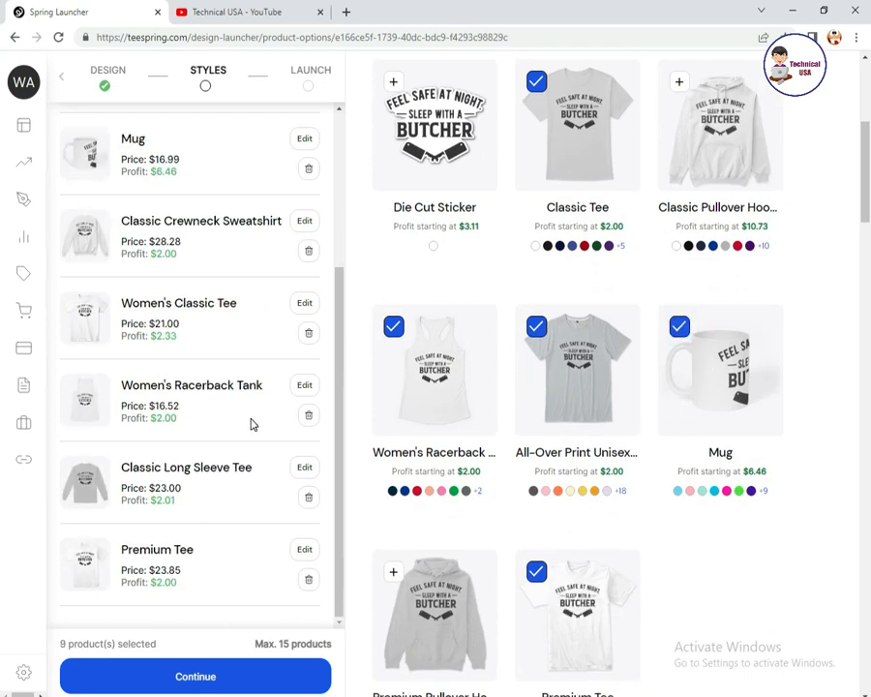
scroll(246, 423, "up", 2)
left_click(304, 330)
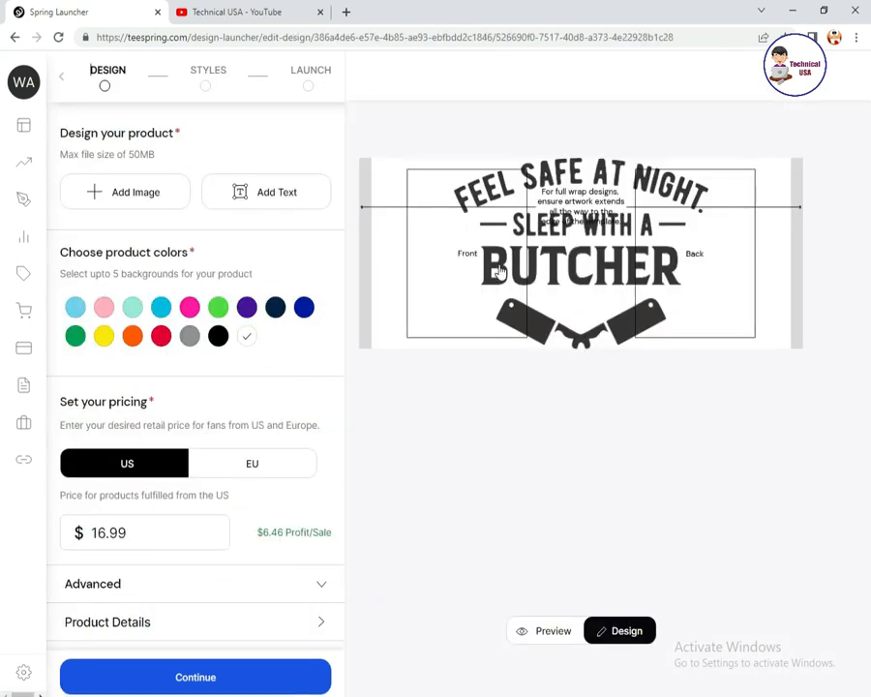
- Shrink the butcher design on the mug template and center it between the front and back areas
left_click(558, 155)
left_click_drag(708, 346, 618, 278)
left_click_drag(592, 199, 639, 234)
left_click(636, 405)
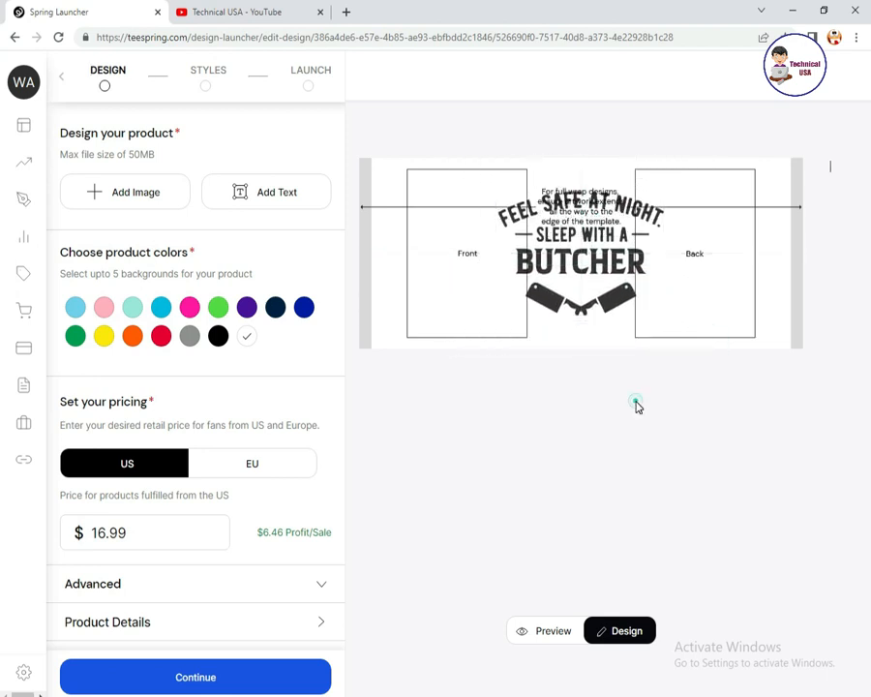
- Set the Mug's US price to $12.53
left_click_drag(169, 523, 77, 525)
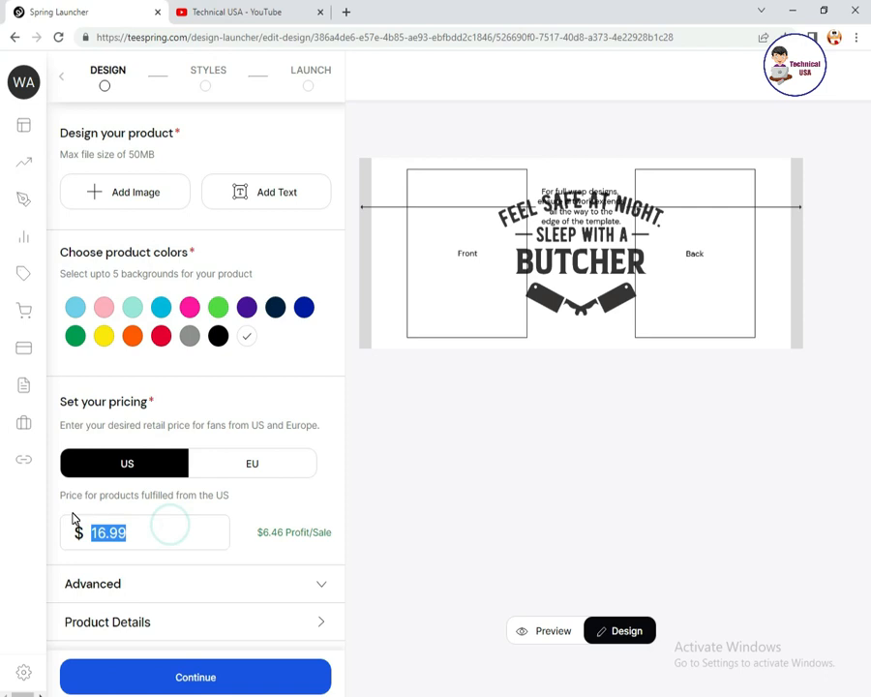
type("5")
key("BackSpace")
type("19")
key("BackSpace")
key("BackSpace")
type("15")
key("BackSpace")
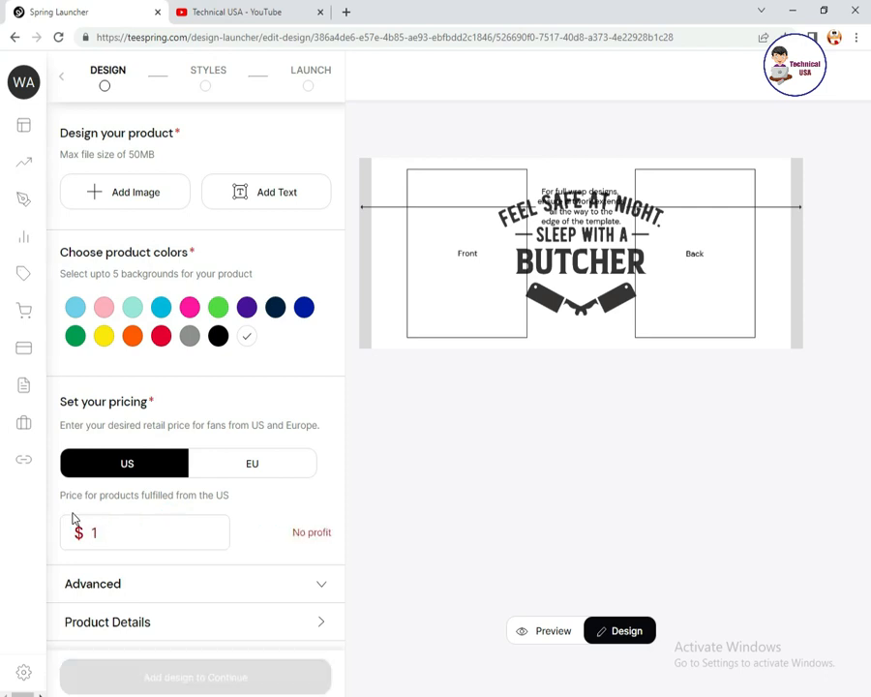
type("32.58")
key("Down")
key("Down")
key("Down")
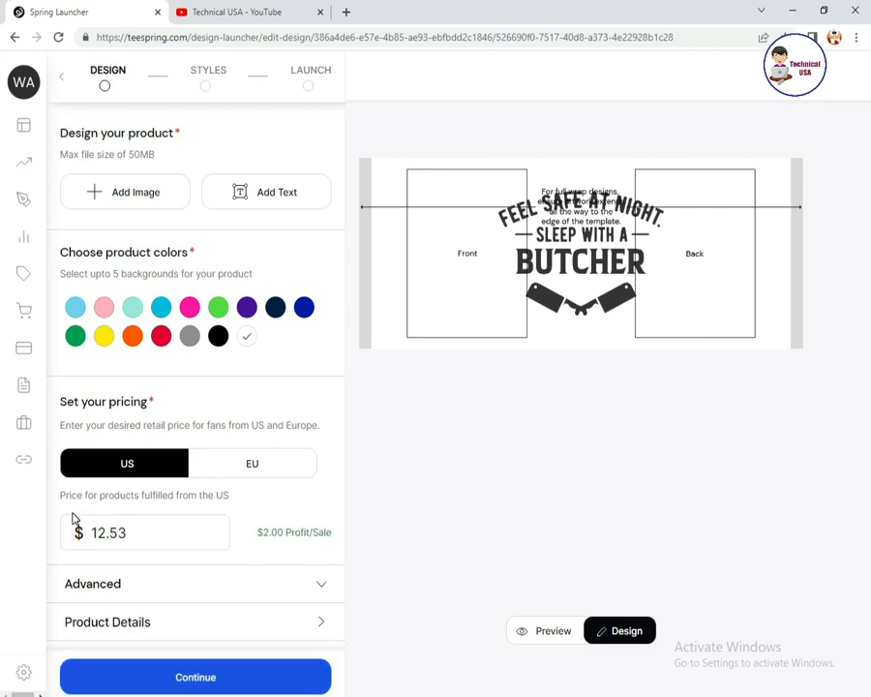
- Add grey, red, pink and light blue to the Mug's colors and return to the styles stage
left_click(189, 336)
left_click(161, 336)
left_click(103, 307)
left_click(75, 307)
left_click(281, 677)
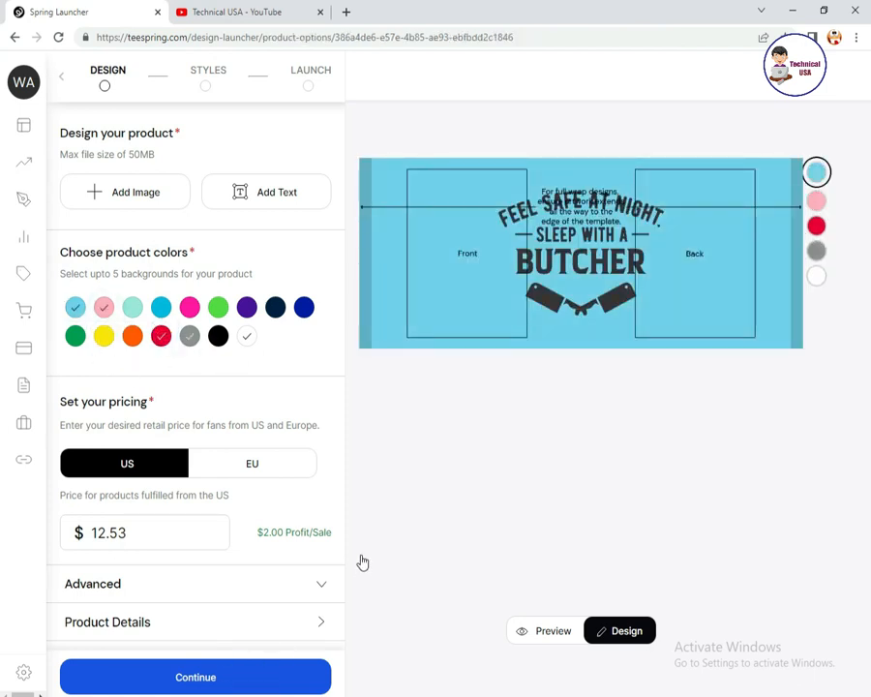
- Add the Die Cut Sticker to the listing and set its US price to $6
scroll(550, 473, "down", 1)
left_click(404, 444)
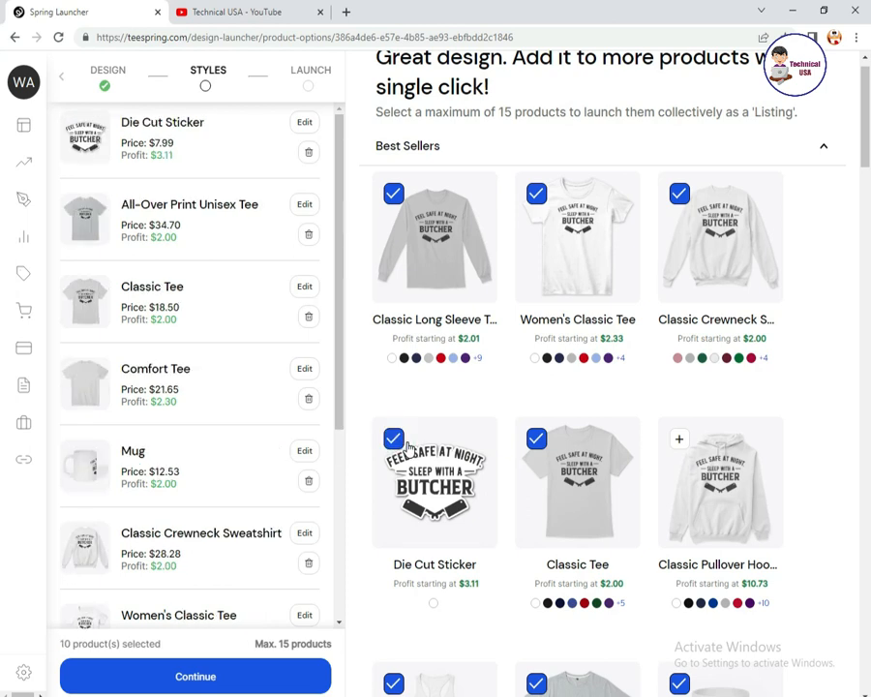
left_click(304, 122)
left_click_drag(165, 385, 55, 387)
type("8")
key("BackSpace")
type("3")
key("BackSpace")
type("5")
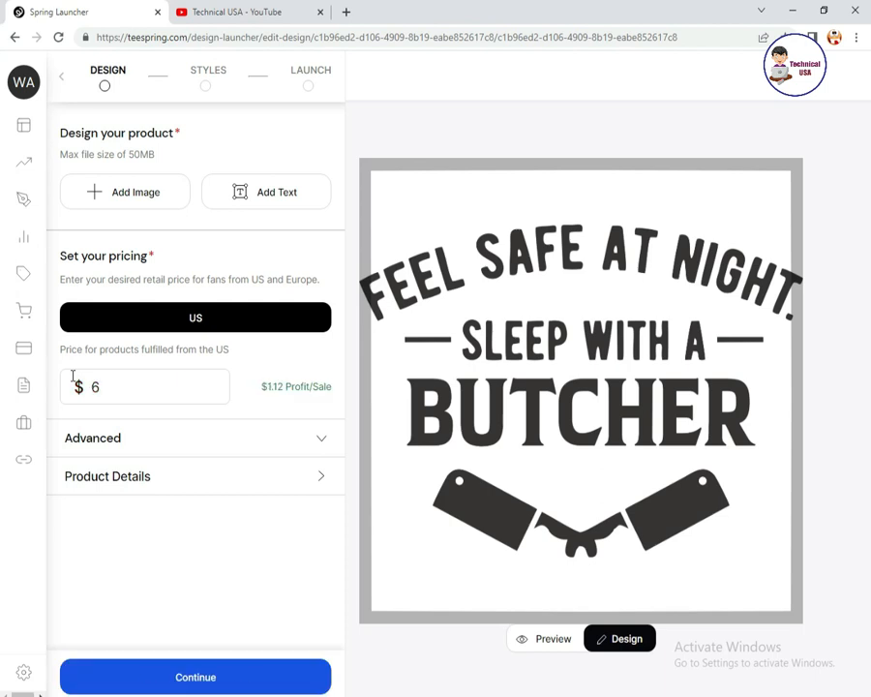
left_click(166, 678)
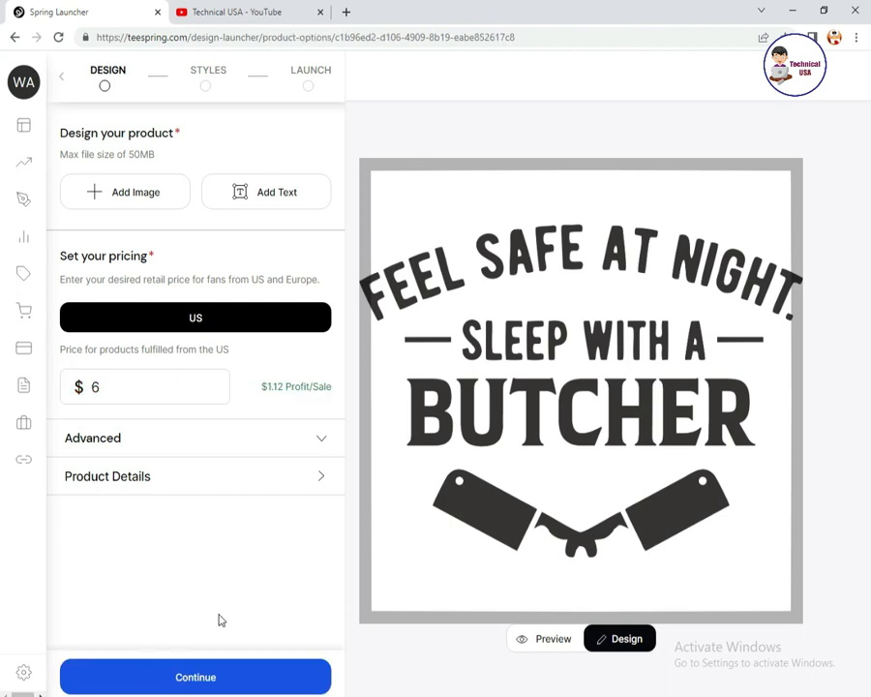
- Switch to the Notepad notes with the butcher slogan and description, and move their window clear of the selected products
scroll(239, 409, "down", 1)
scroll(240, 418, "up", 1)
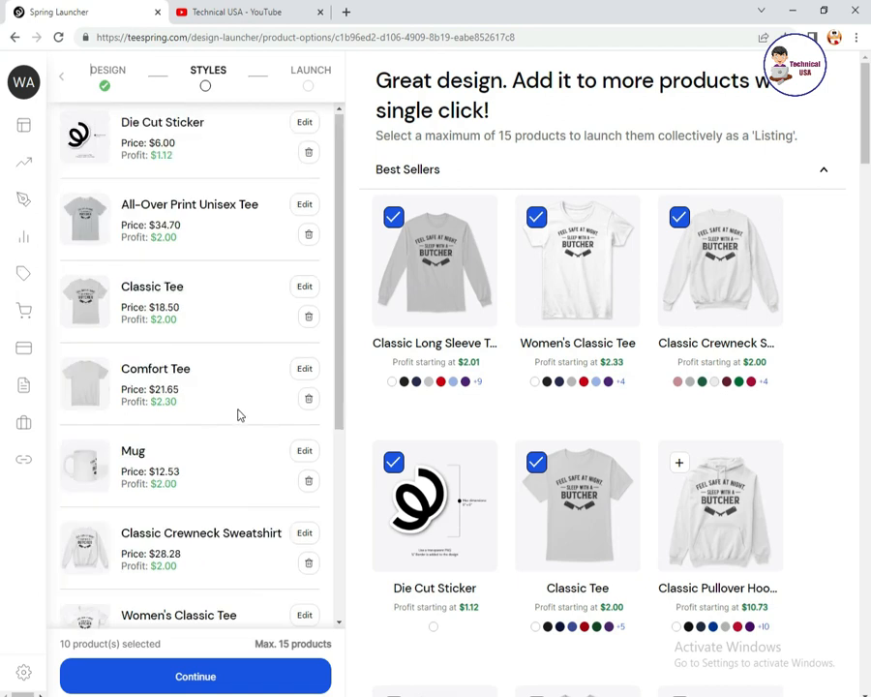
left_click(440, 695)
left_click_drag(476, 510, 717, 424)
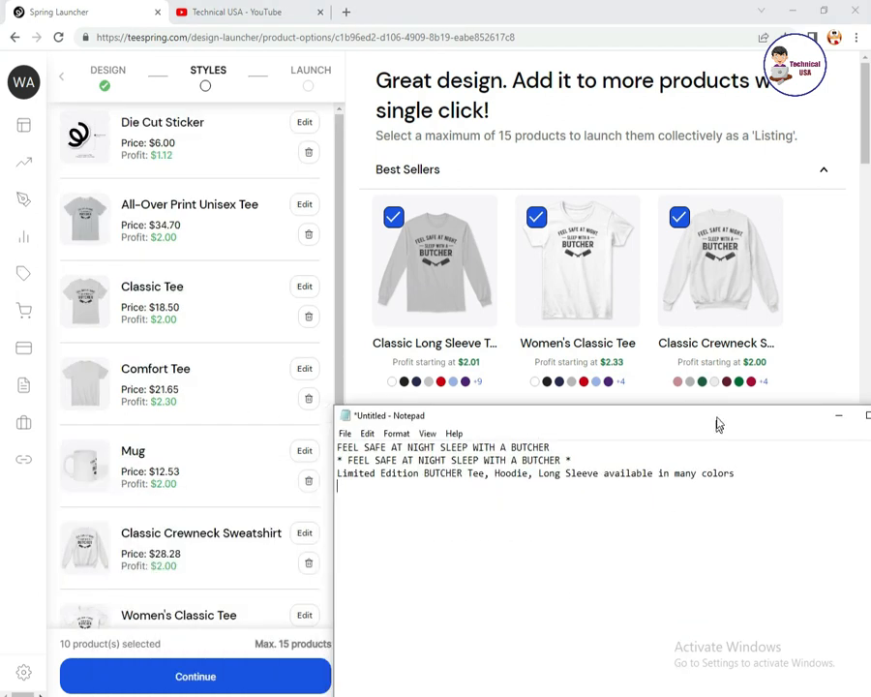
- Continue to the launch stage and fill in the listing title with "FEEL SAFE AT NIGHT SLEEP WITH A BUTCHER" copied from the Notepad notes
left_click(179, 677)
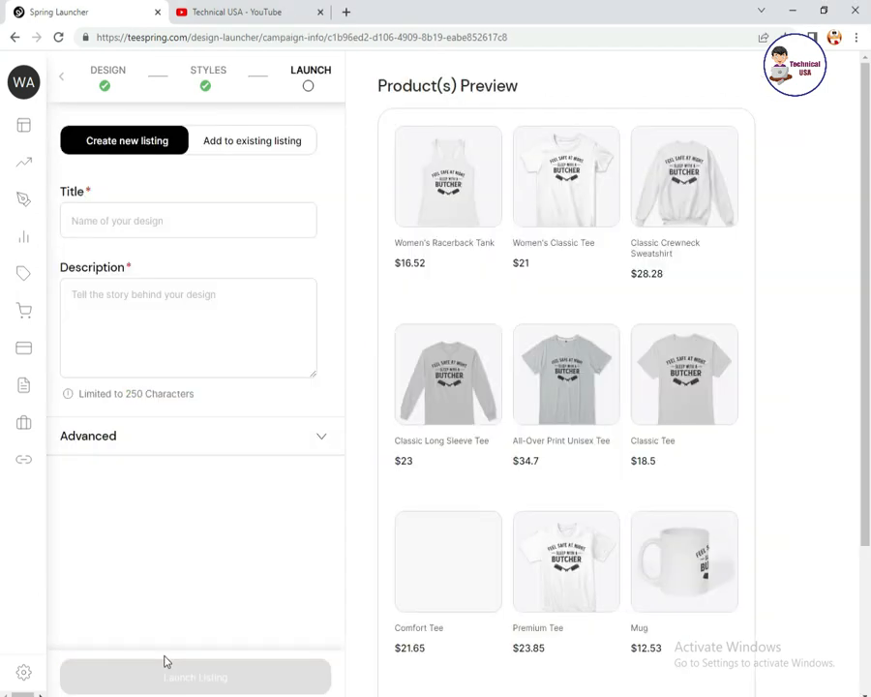
left_click(441, 696)
left_click_drag(555, 447, 252, 438)
key("ctrl+c")
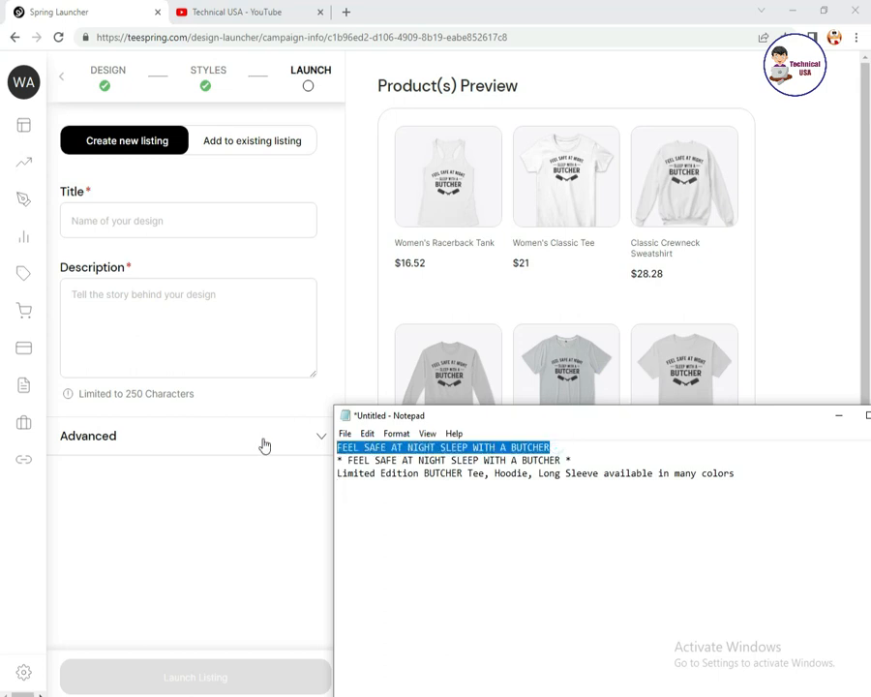
left_click(189, 219)
key("ctrl+v")
- Copy the starred slogan and the "Limited Edition BUTCHER Tee, Hoodie, Long Sleeve available in many colors" line from Notepad into the listing description
left_click(441, 696)
left_click_drag(337, 461, 771, 481)
key("ctrl+c")
left_click(272, 359)
key("ctrl+v")
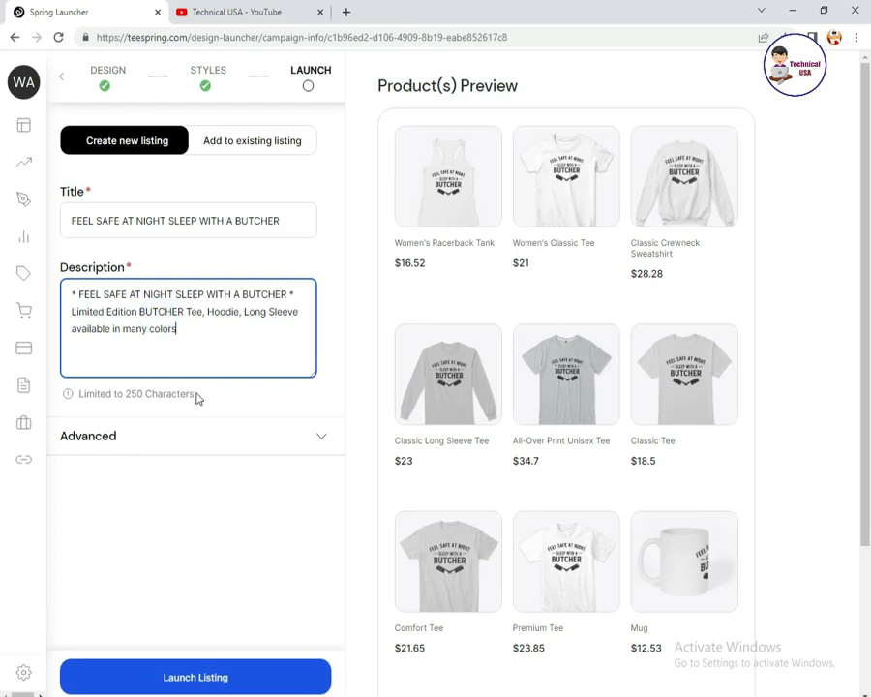
- Choose Public visibility in the listing's advanced settings and launch the listing
left_click(255, 447)
scroll(250, 488, "down", 2)
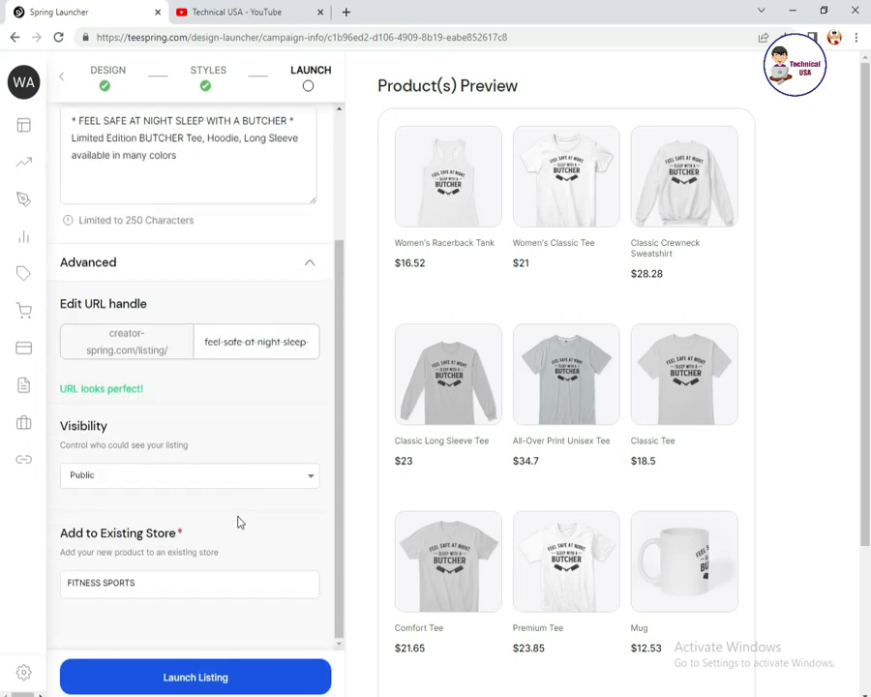
left_click(249, 479)
left_click(181, 482)
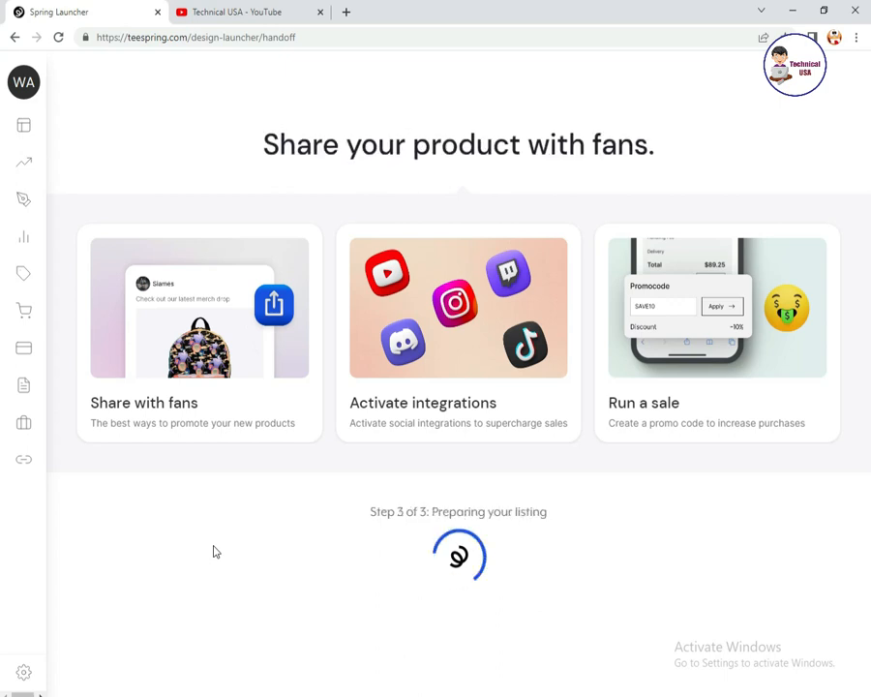
- Open the store's listings overview to check the newly launched butcher listing
left_click(23, 281)
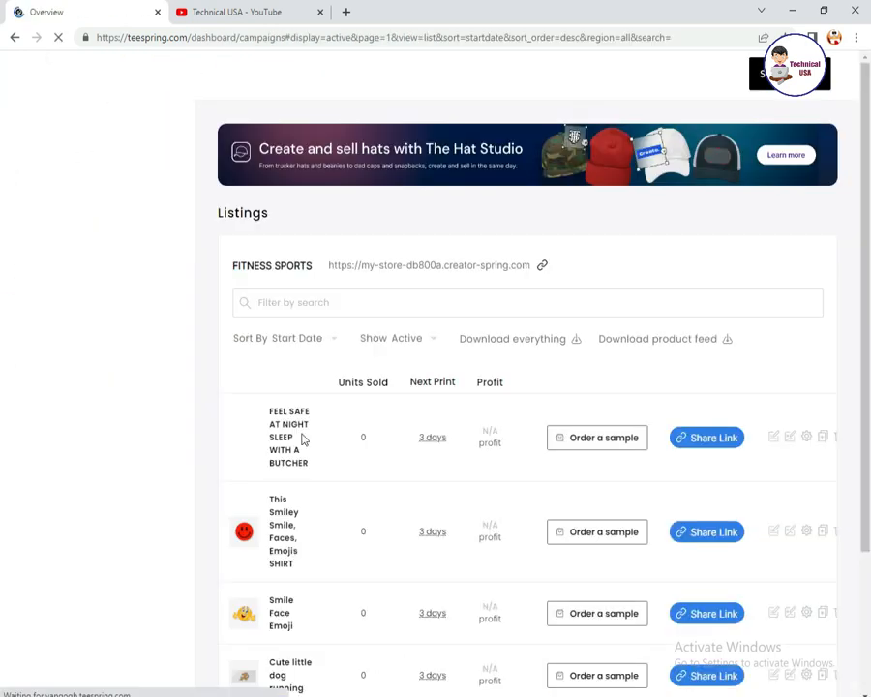